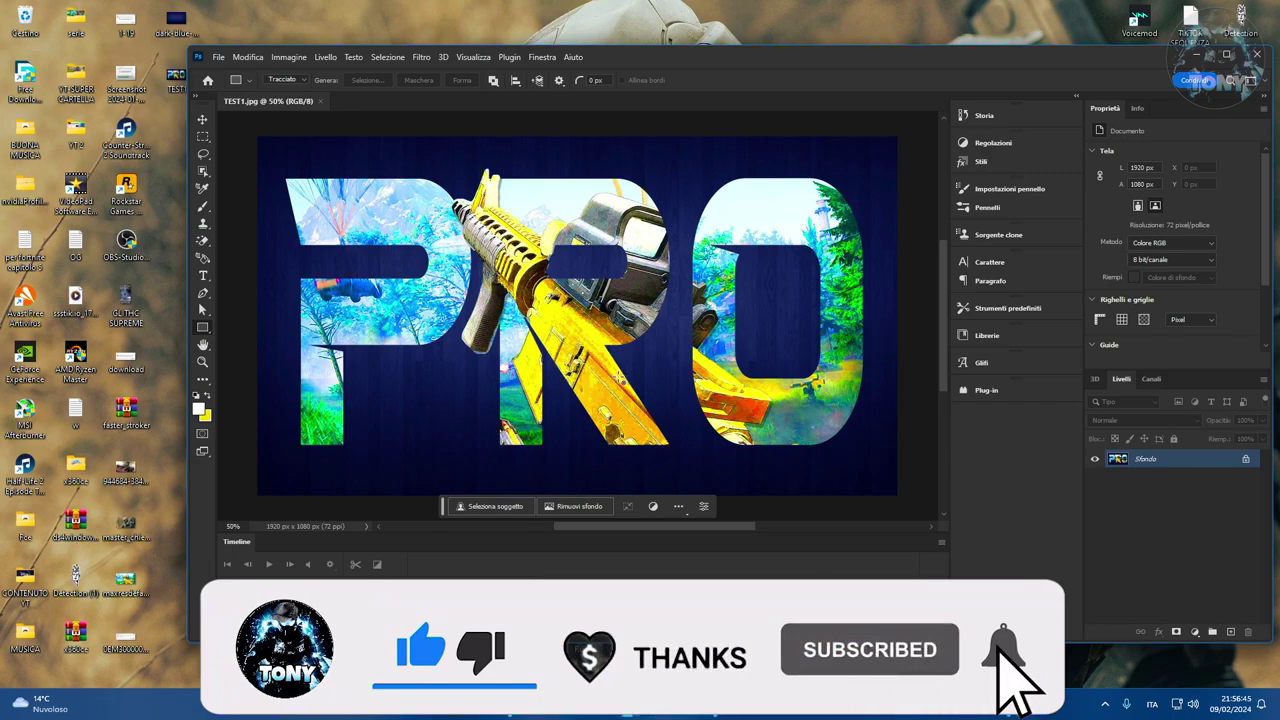
Close the TEST1.jpg document showing the finished PRO example
left_click_drag(689, 66, 710, 62)
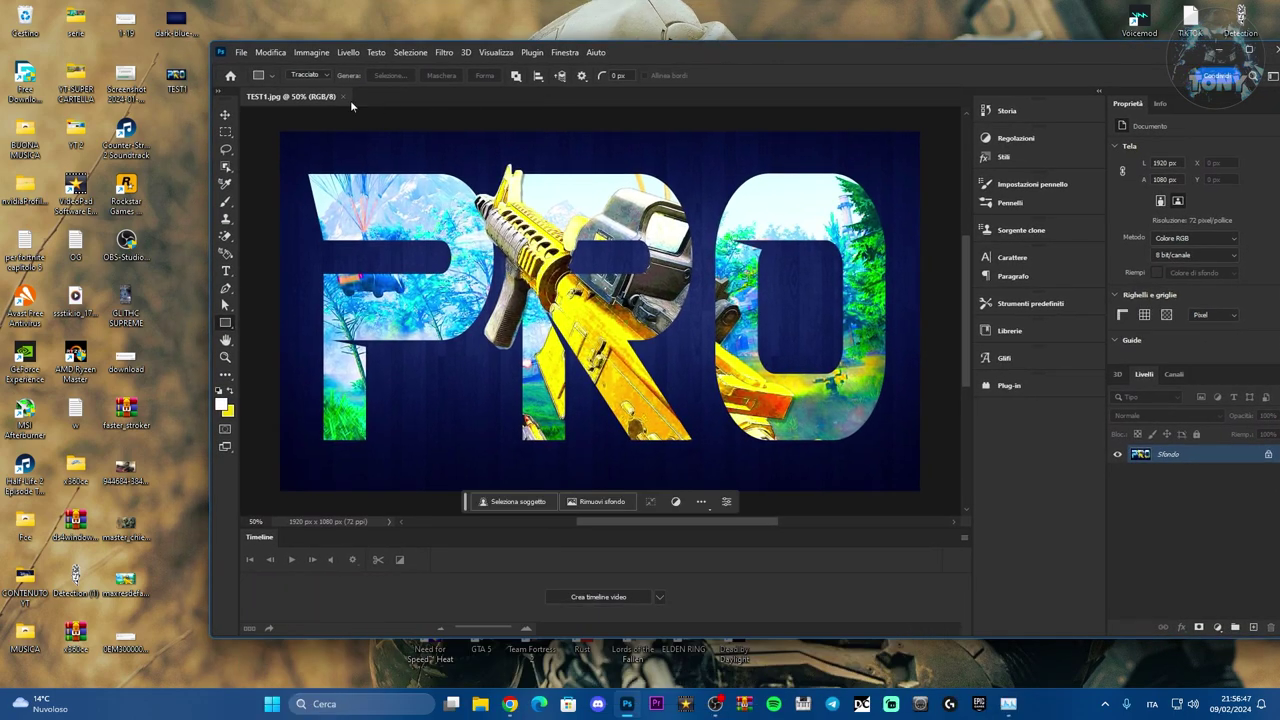
left_click(345, 95)
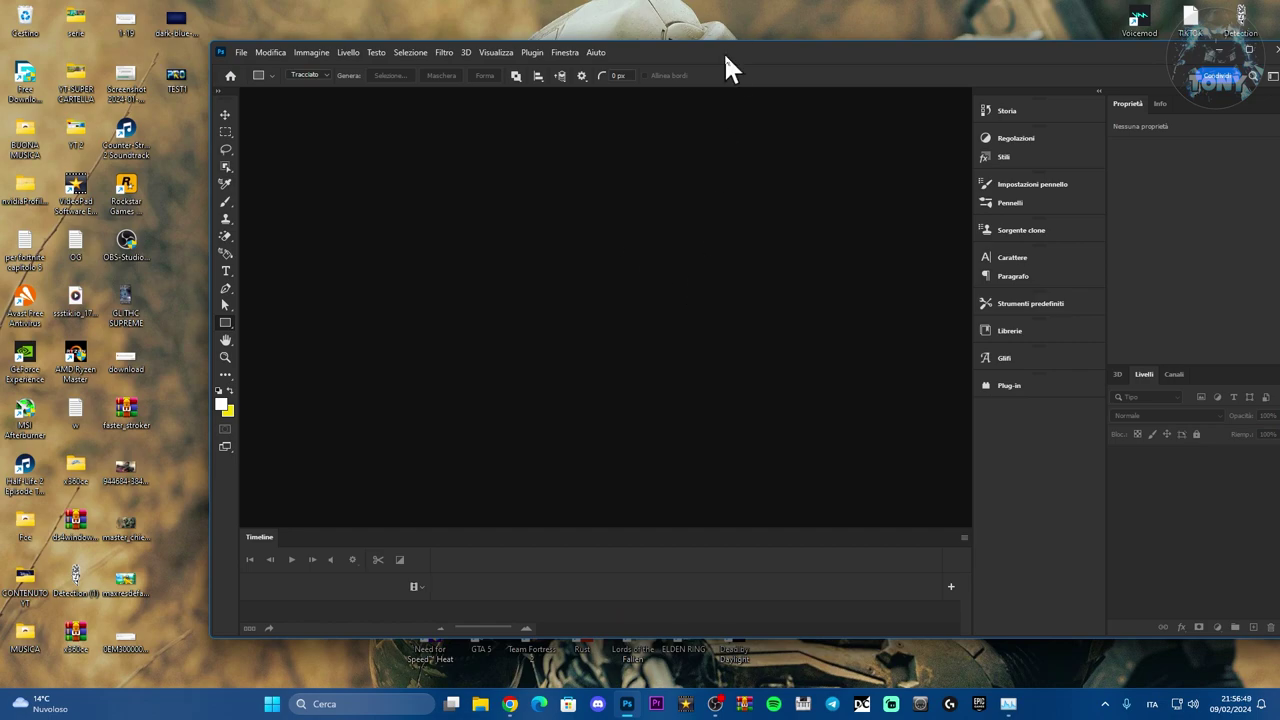
Scroll through Chrome's 'wallpaper blue' image results, then minimize Chrome back to Photoshop
left_click_drag(730, 60, 740, 59)
left_click(510, 703)
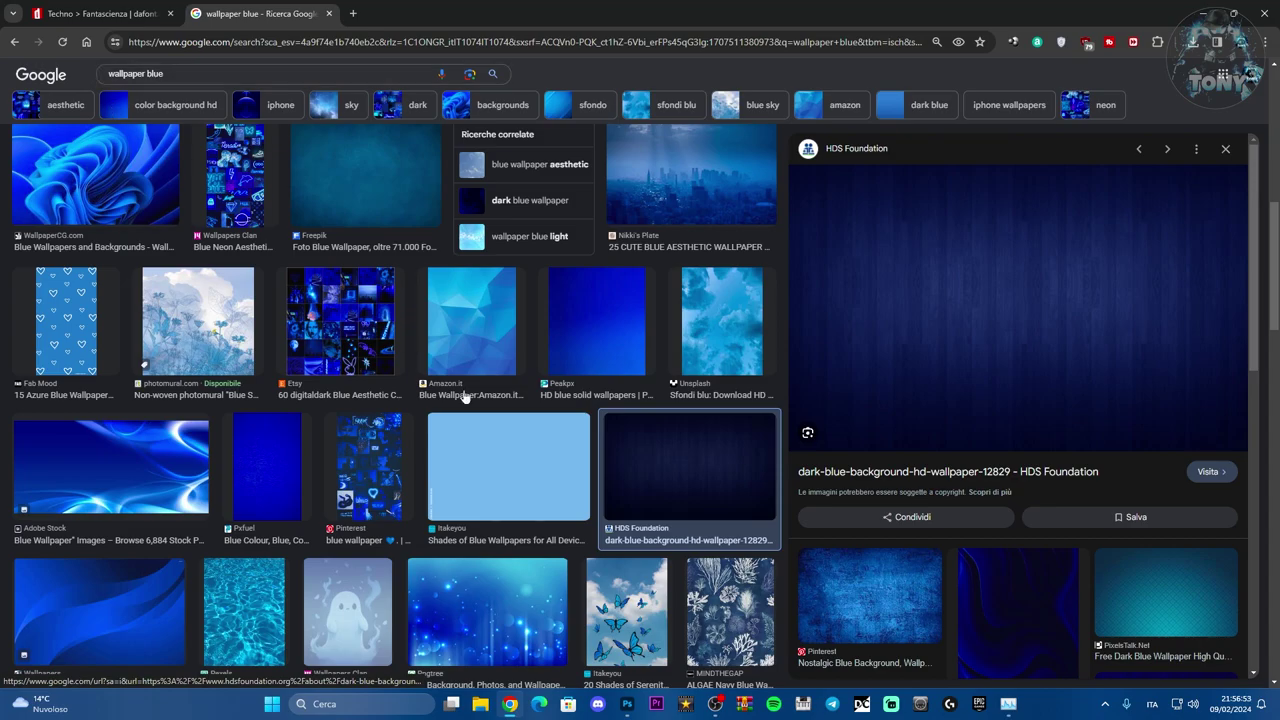
scroll(466, 397, "down", 5)
scroll(542, 481, "down", 1)
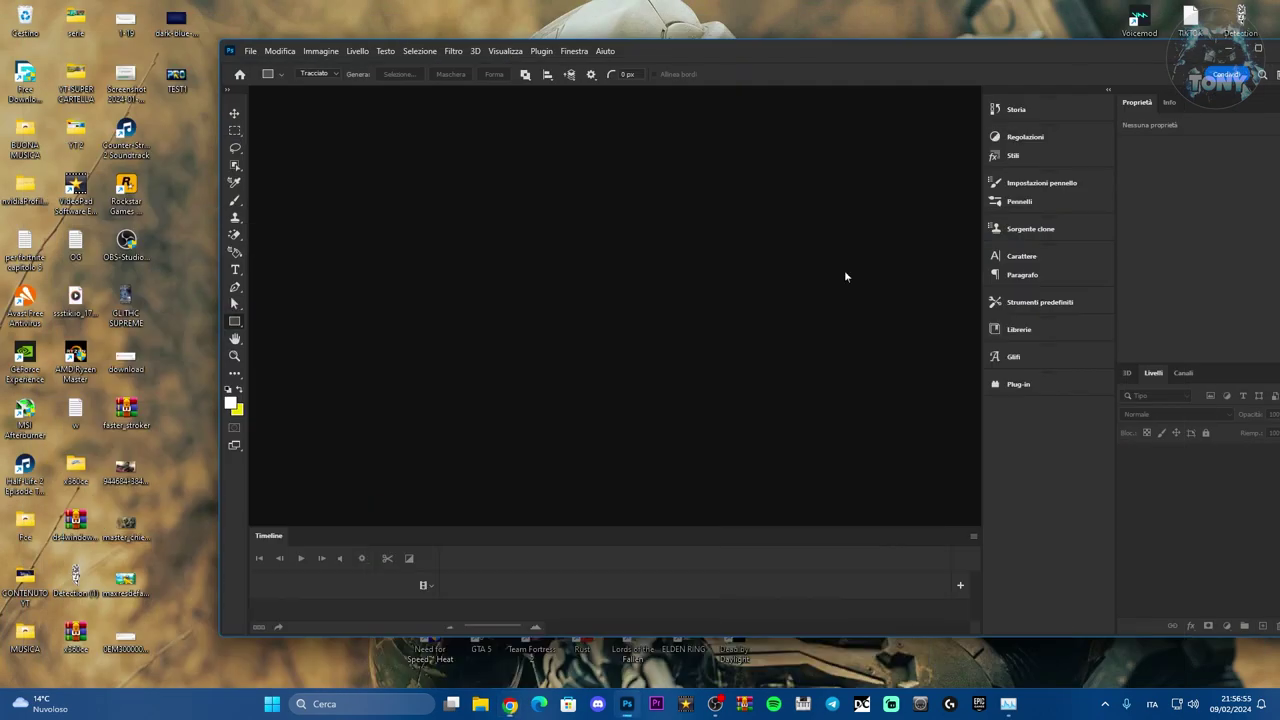
left_click(510, 703)
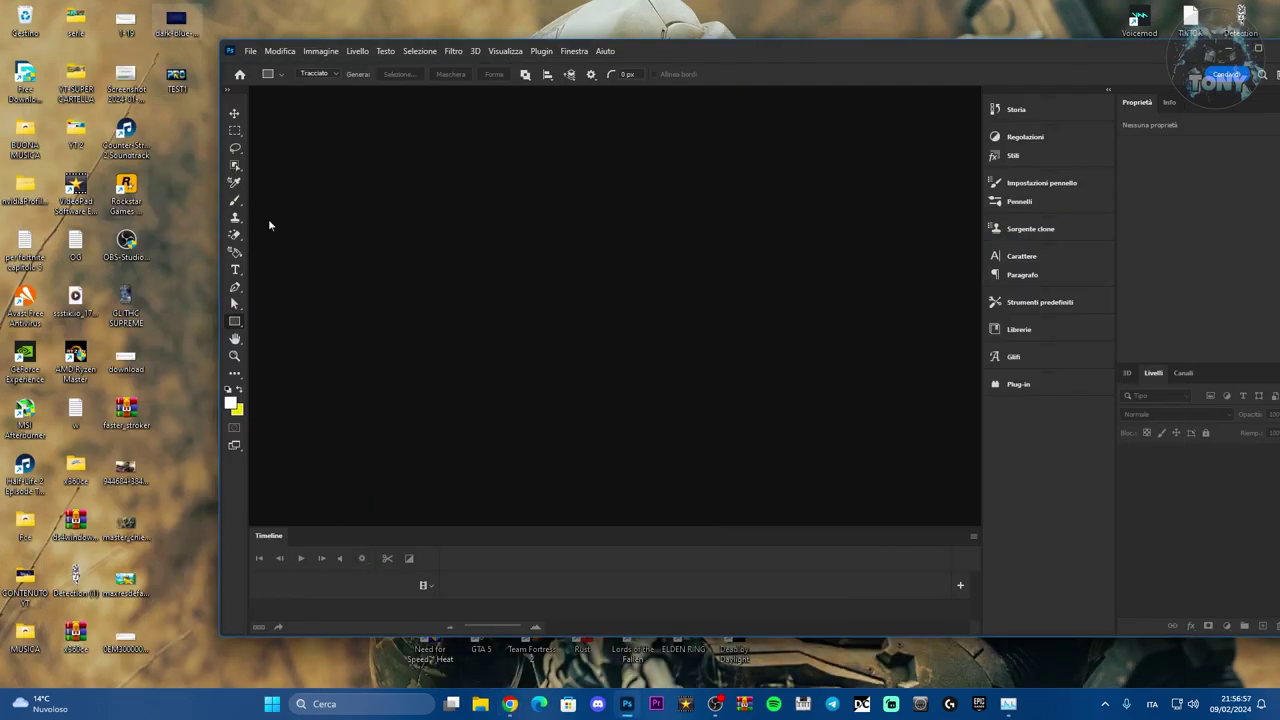
Open the dark blue wood wallpaper JPG and resize it to 1920 × 1080 px via Image Size
left_click_drag(175, 20, 475, 330)
left_click(322, 51)
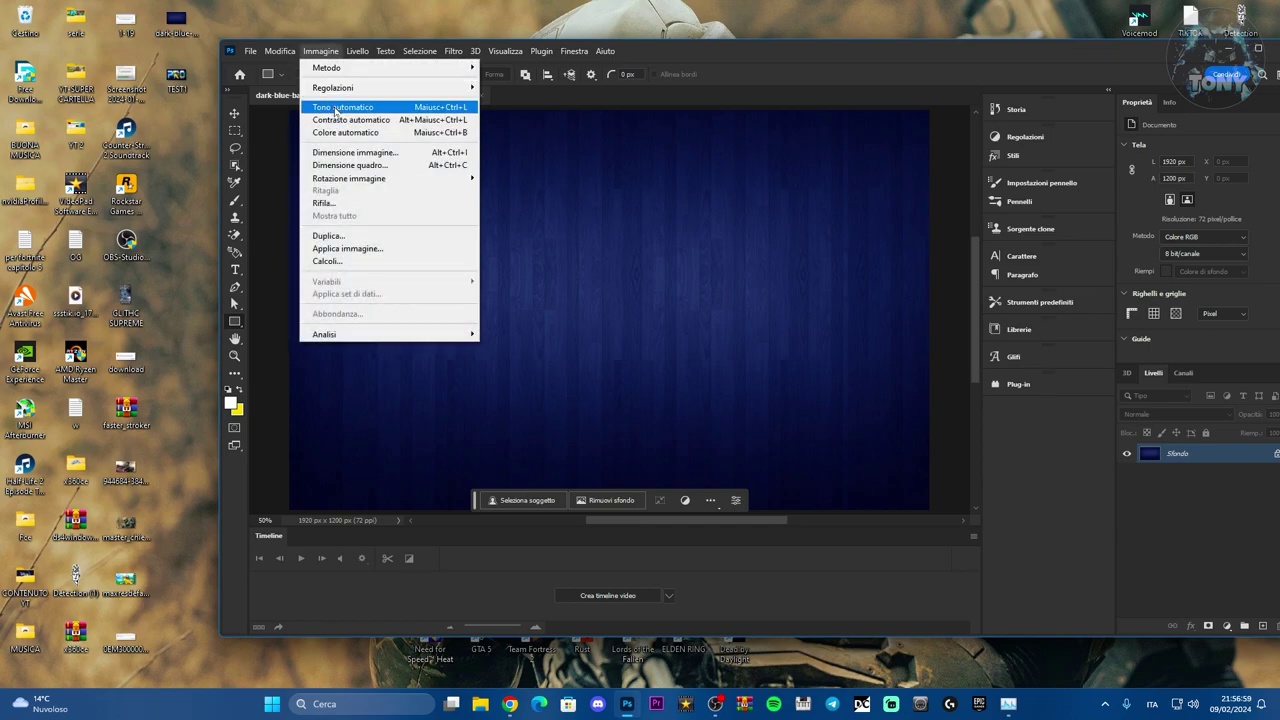
left_click(340, 152)
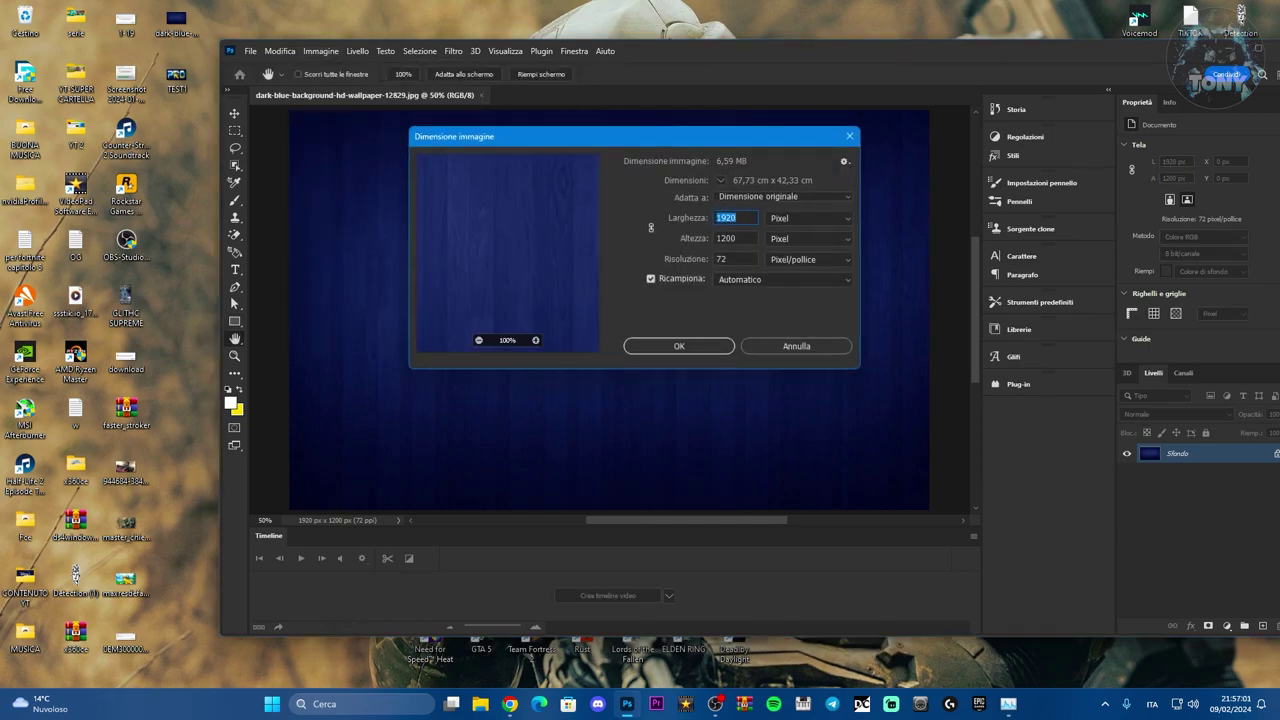
left_click(736, 237)
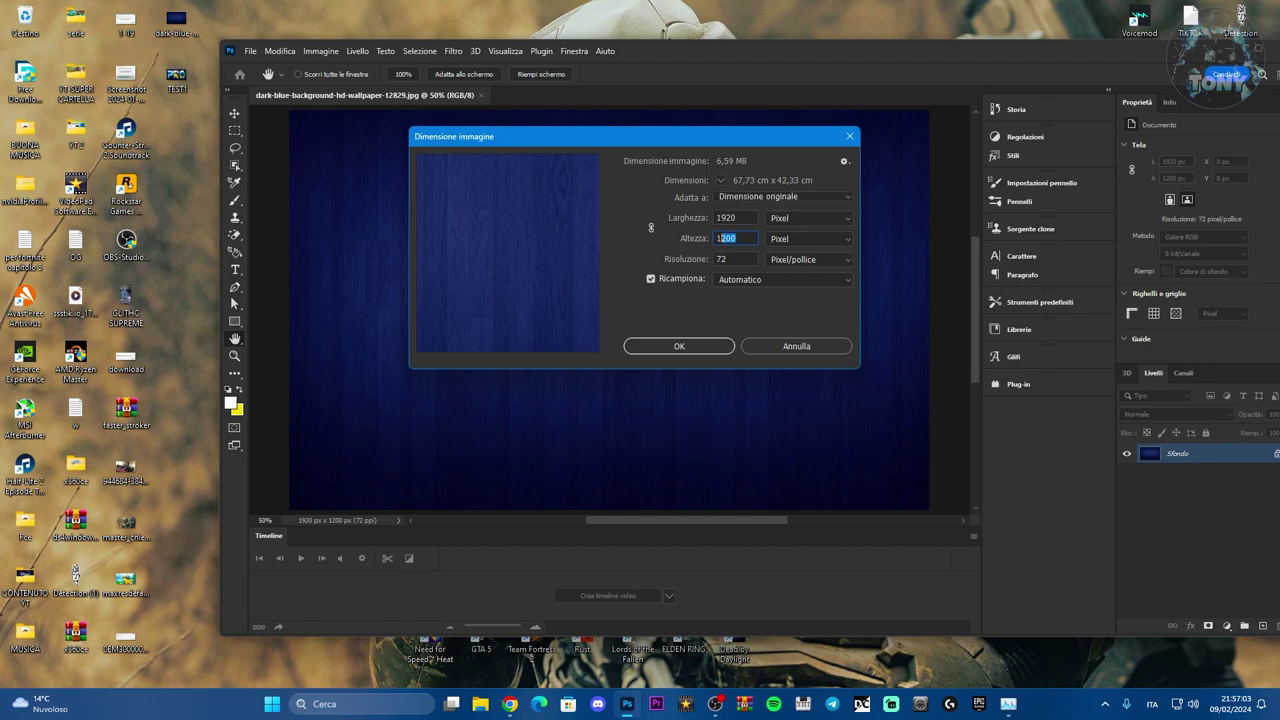
type("080")
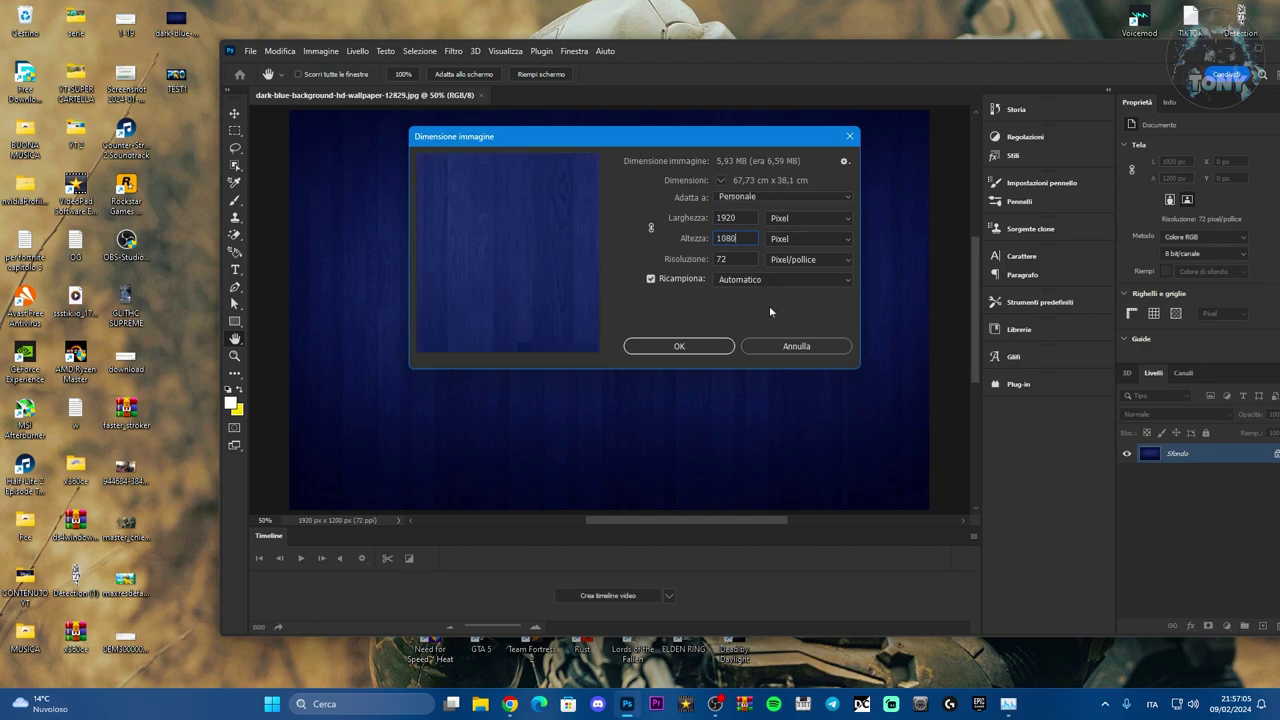
left_click_drag(713, 141, 705, 146)
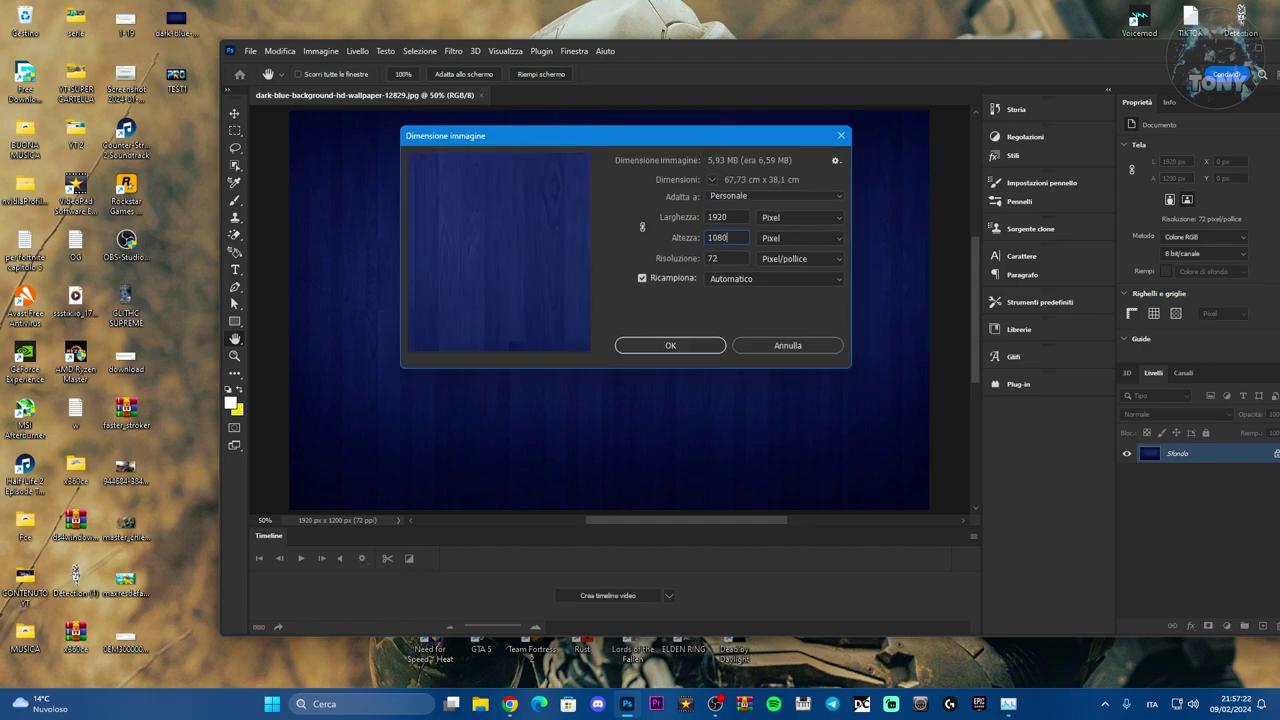
left_click(683, 352)
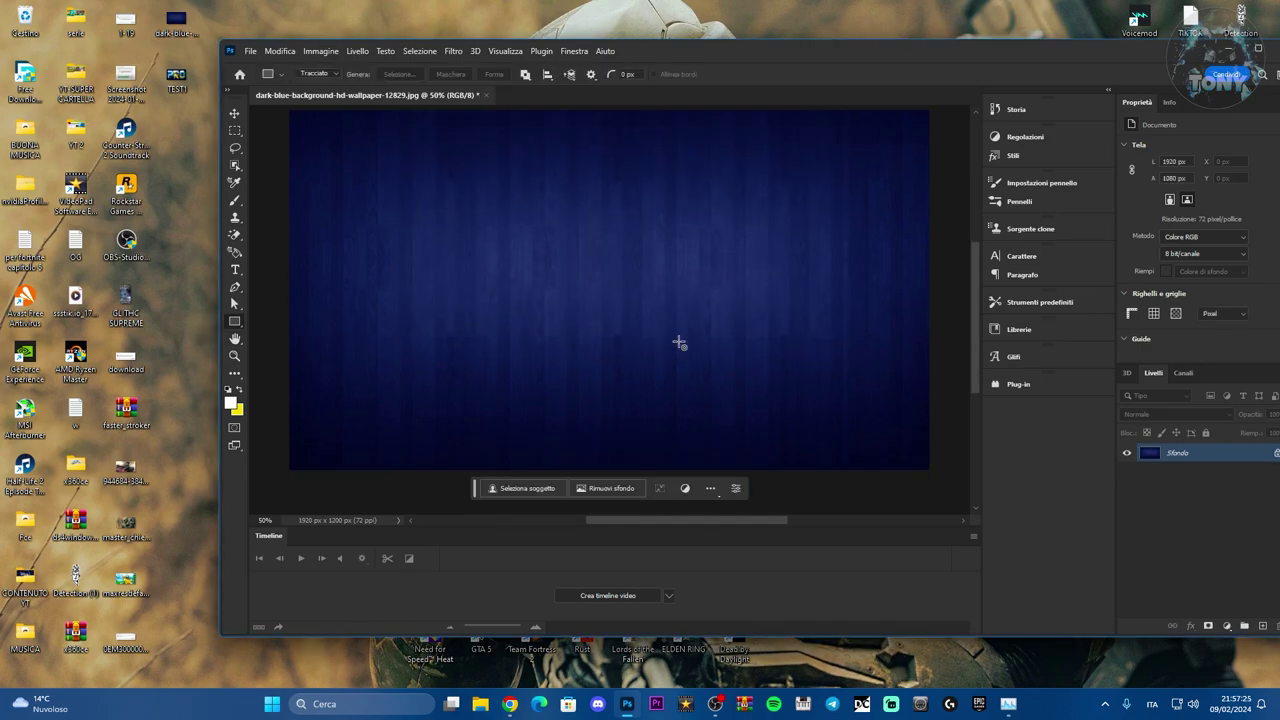
mouse_move(705, 62)
left_mouse_down()
mouse_move(674, 71)
mouse_move(683, 60)
left_mouse_up()
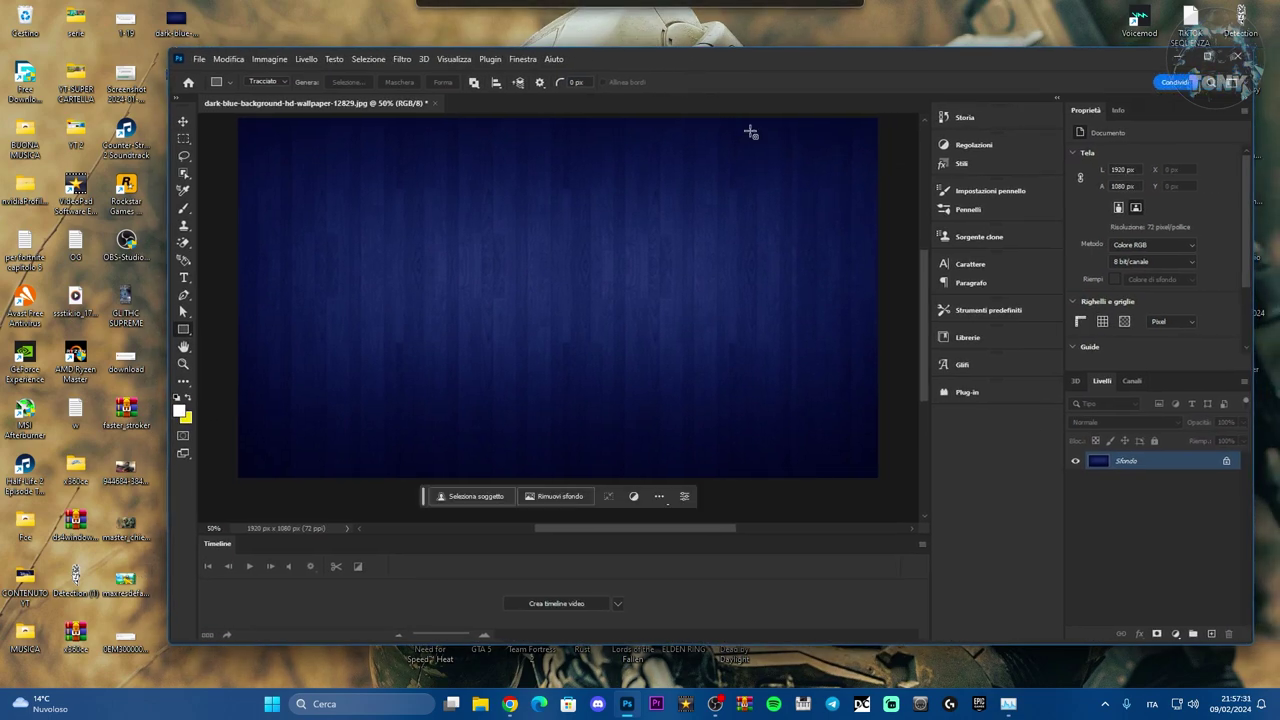
Unlock the Sfondo background layer and type yellow PRO text in Faster Stroker
double_click(1183, 469)
left_click(768, 209)
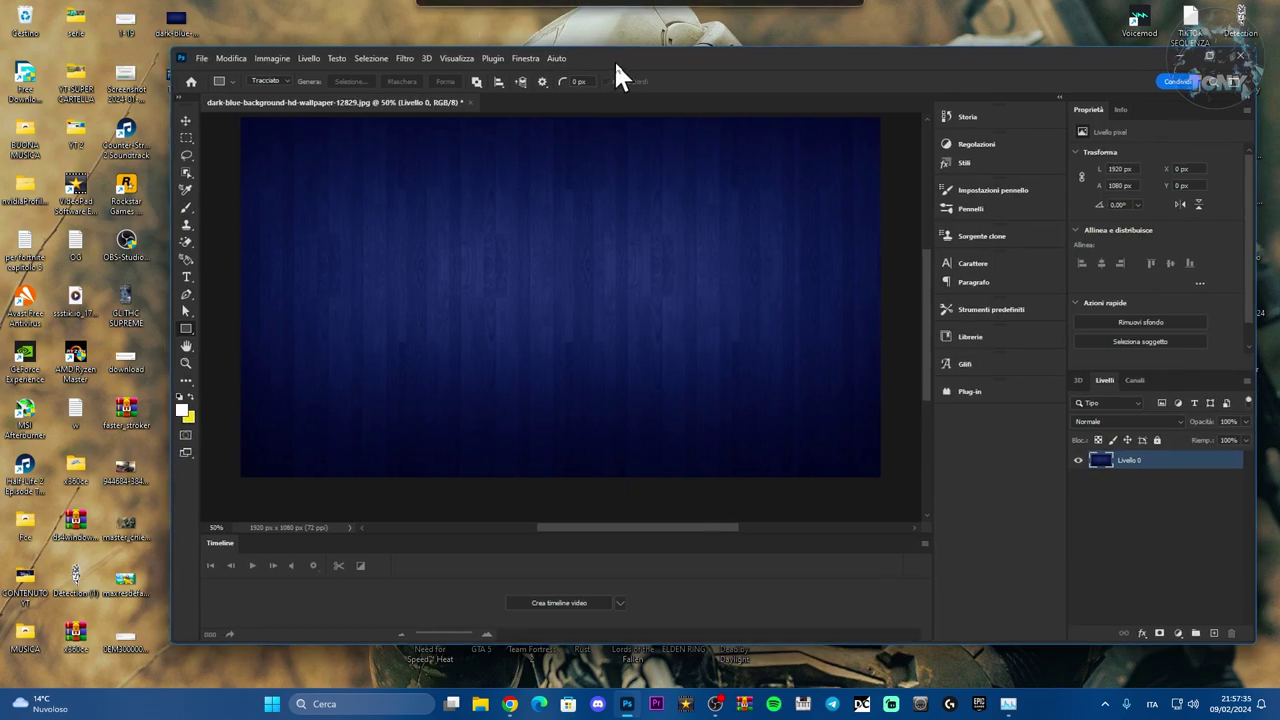
left_click_drag(614, 60, 636, 55)
left_click(206, 273)
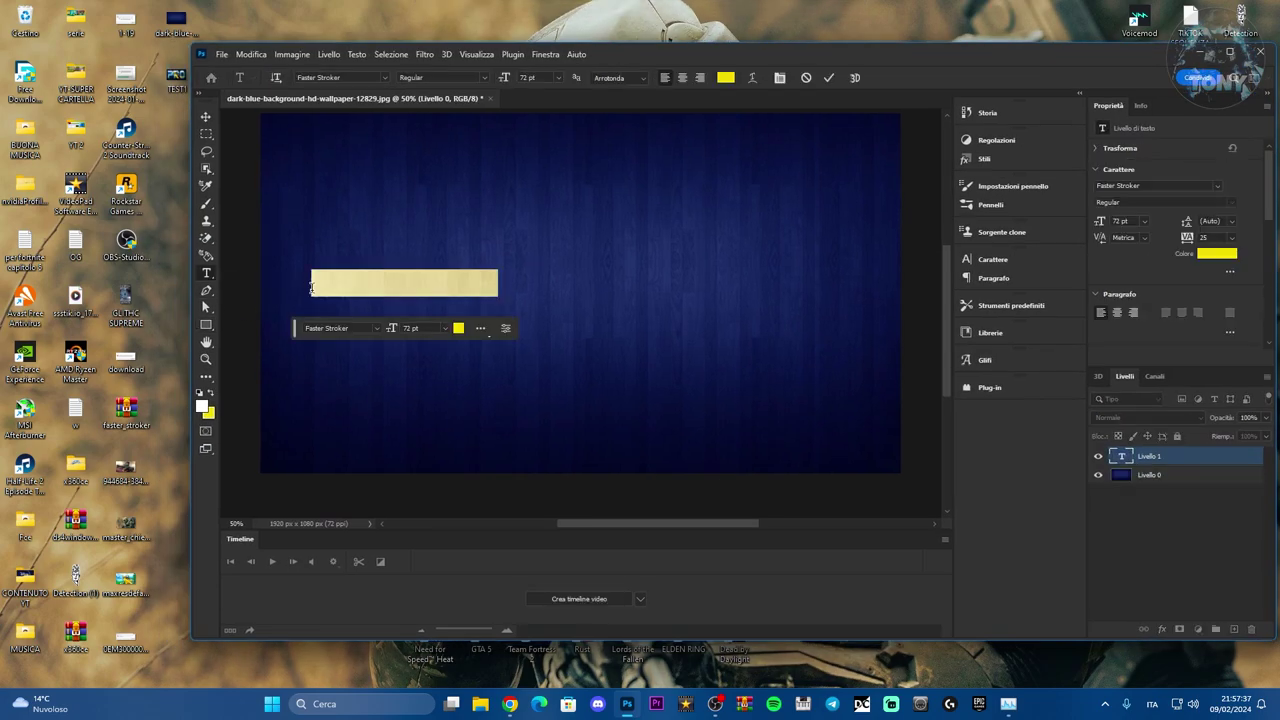
left_click(312, 284)
left_click(311, 287)
type("PRO")
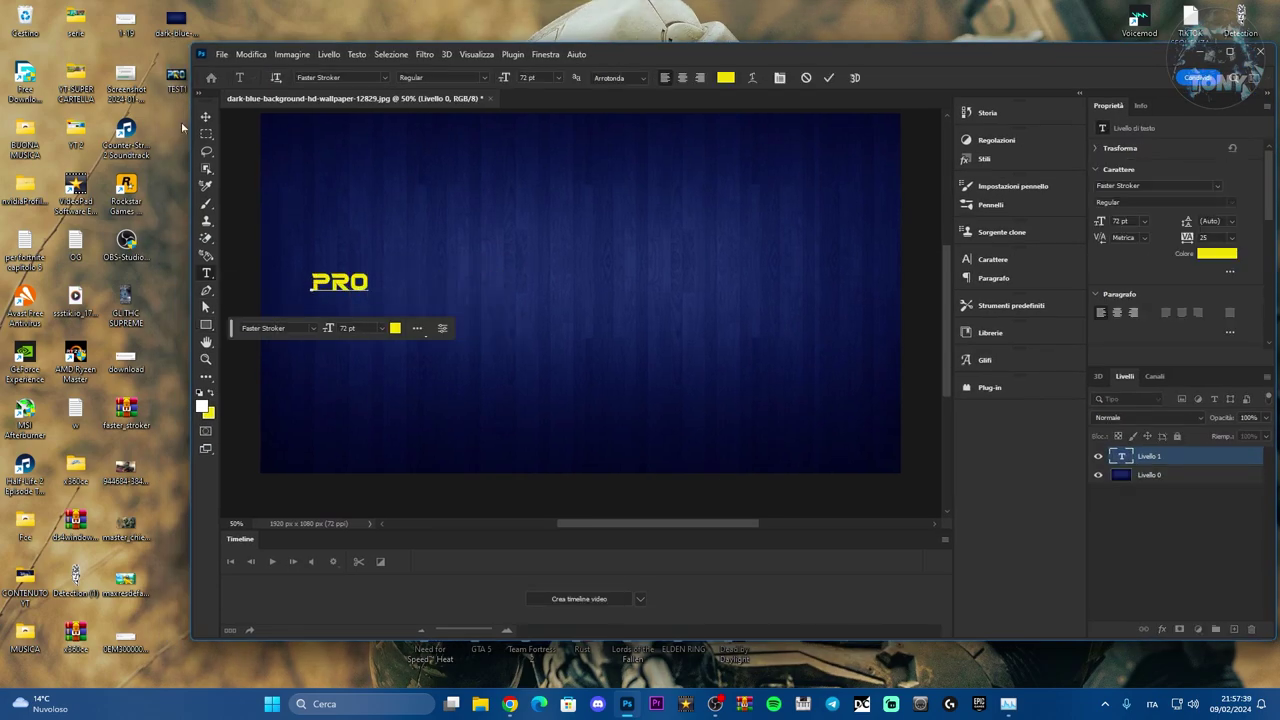
key("ctrl+Return")
Scale the PRO text up to about 960 pt and centre it across the wallpaper
key("v")
left_click_drag(372, 274, 629, 114)
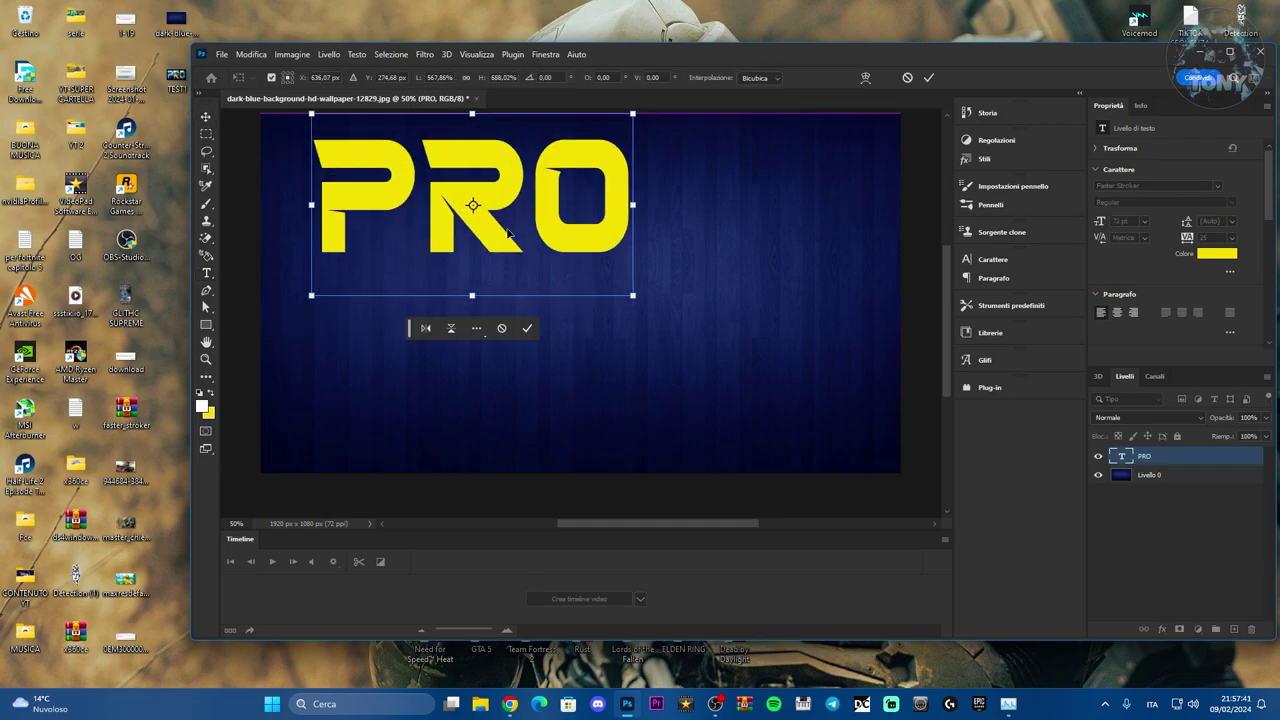
left_click_drag(467, 213, 421, 370)
mouse_move(582, 278)
left_mouse_down()
mouse_move(821, 131)
mouse_move(630, 293)
left_mouse_up()
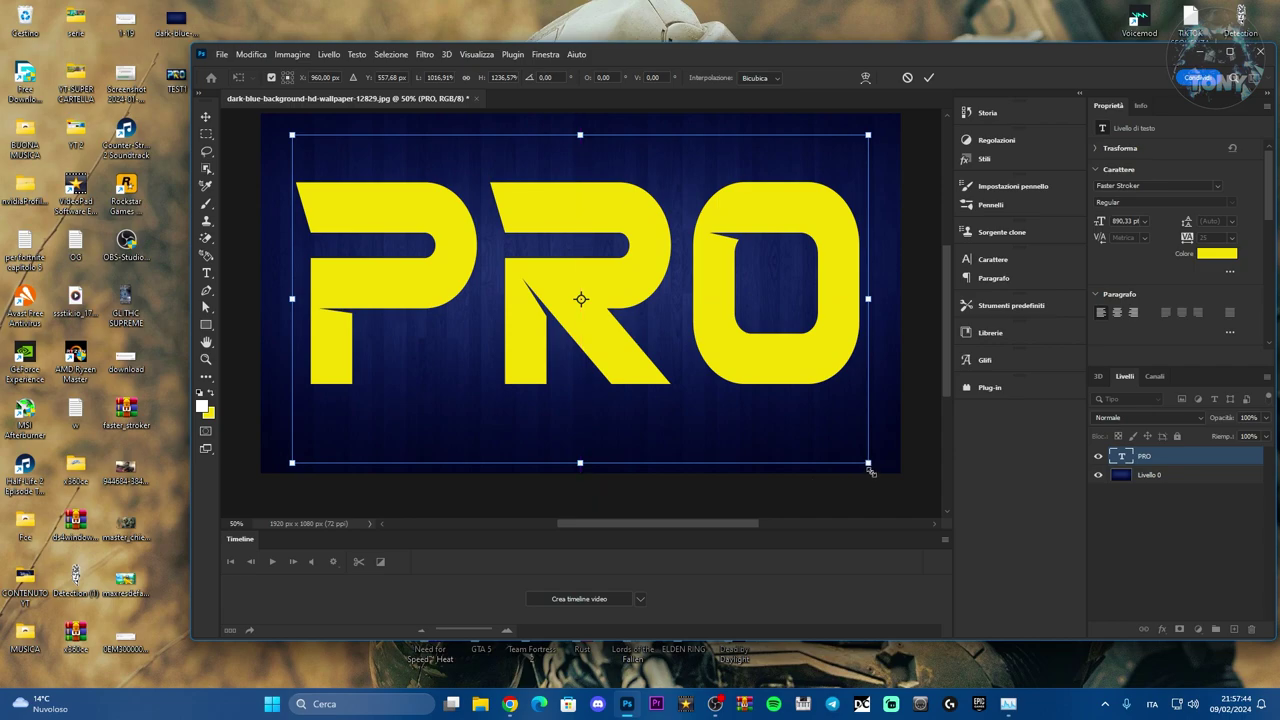
left_click_drag(868, 462, 893, 490)
left_click_drag(840, 440, 823, 434)
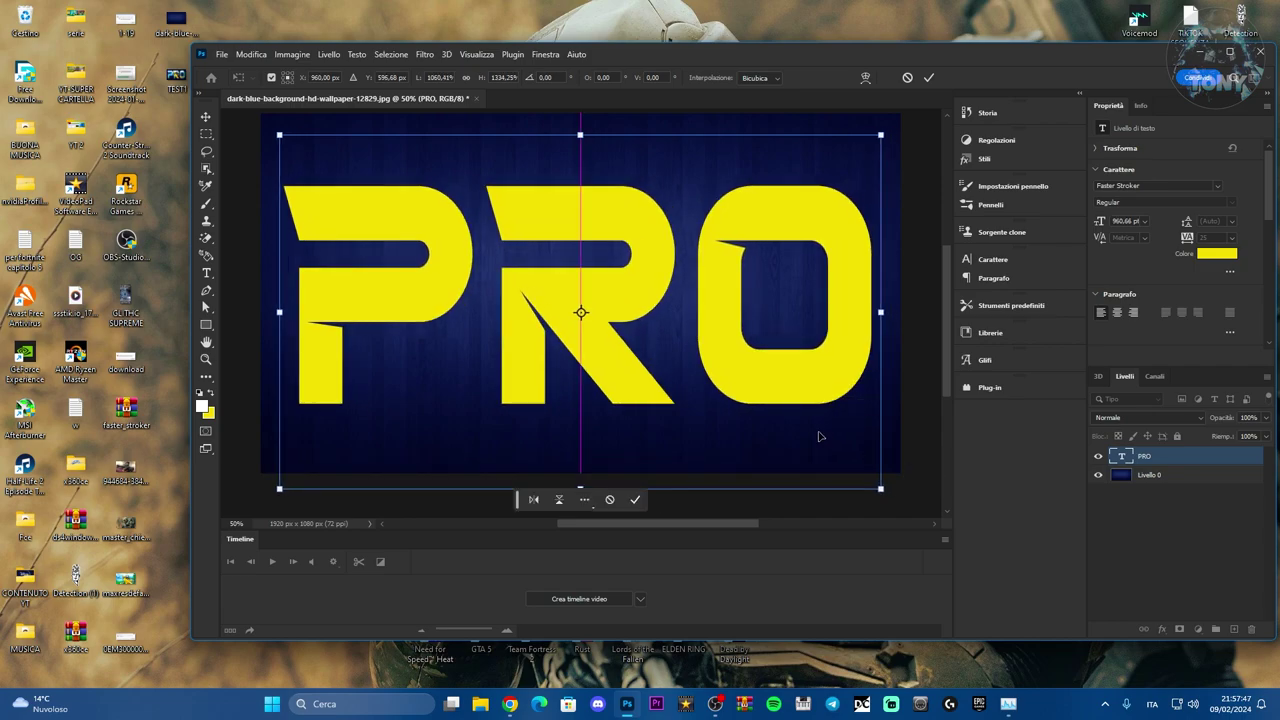
left_click(929, 78)
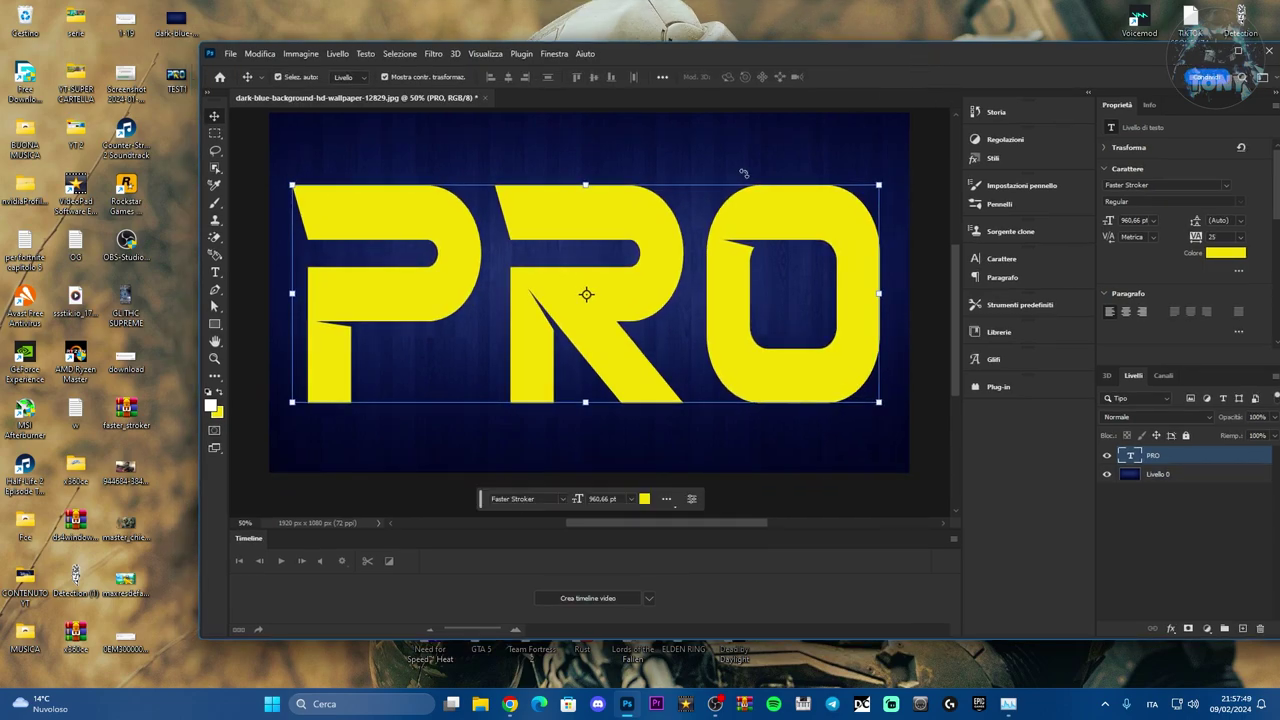
Place maxresdefault.jpg as a layer and stretch it to cover the whole canvas
left_click_drag(120, 583, 576, 346)
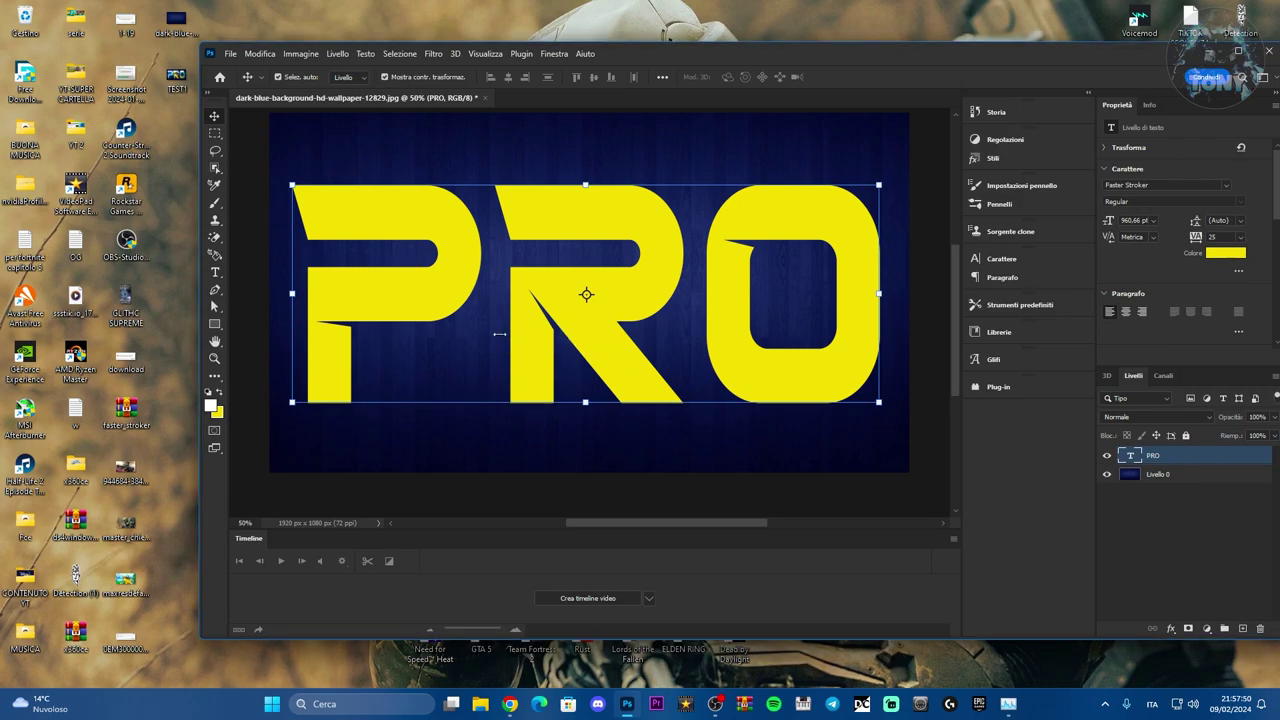
left_click_drag(802, 173, 909, 113)
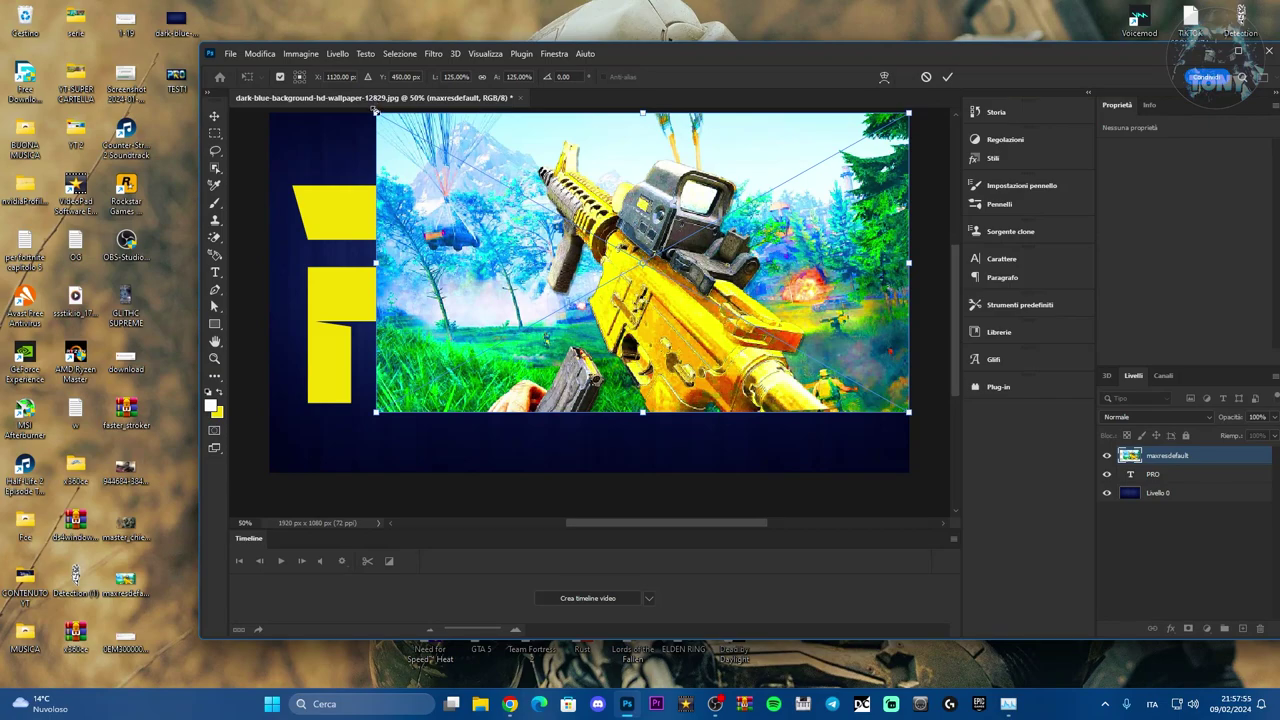
left_click_drag(376, 113, 270, 112)
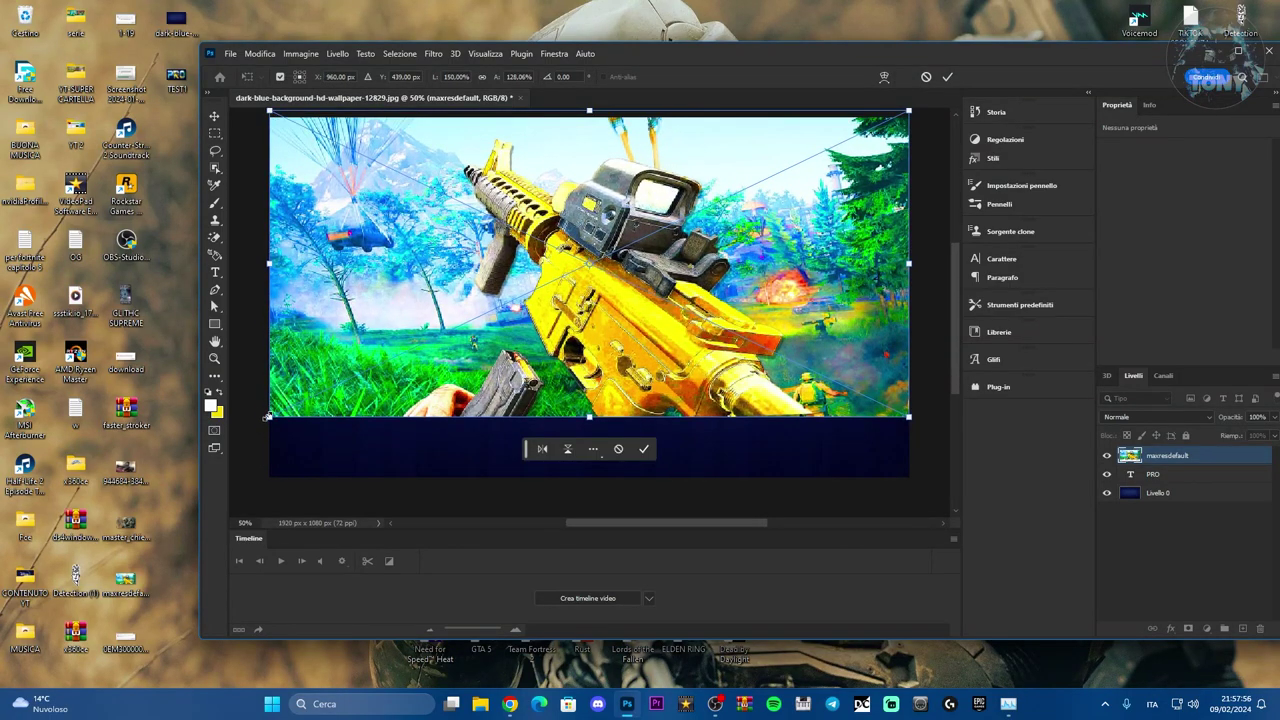
left_click_drag(262, 410, 269, 477)
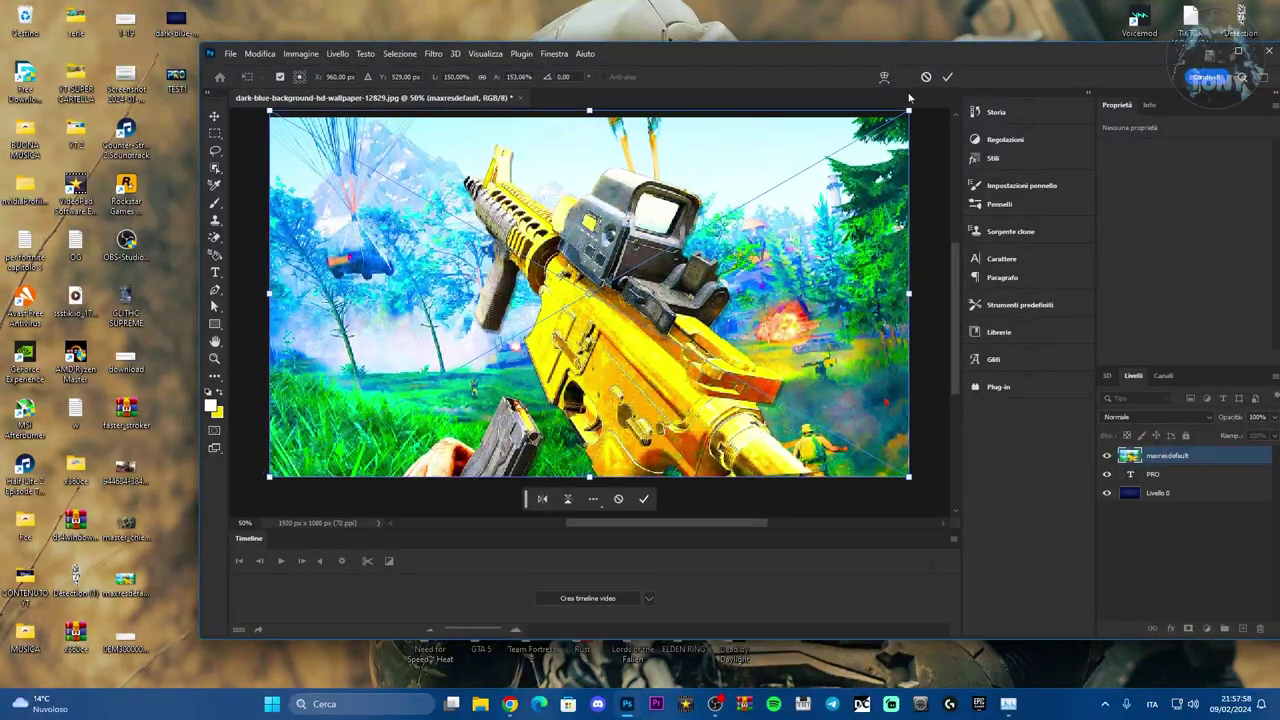
left_click(947, 76)
left_click_drag(935, 53, 903, 53)
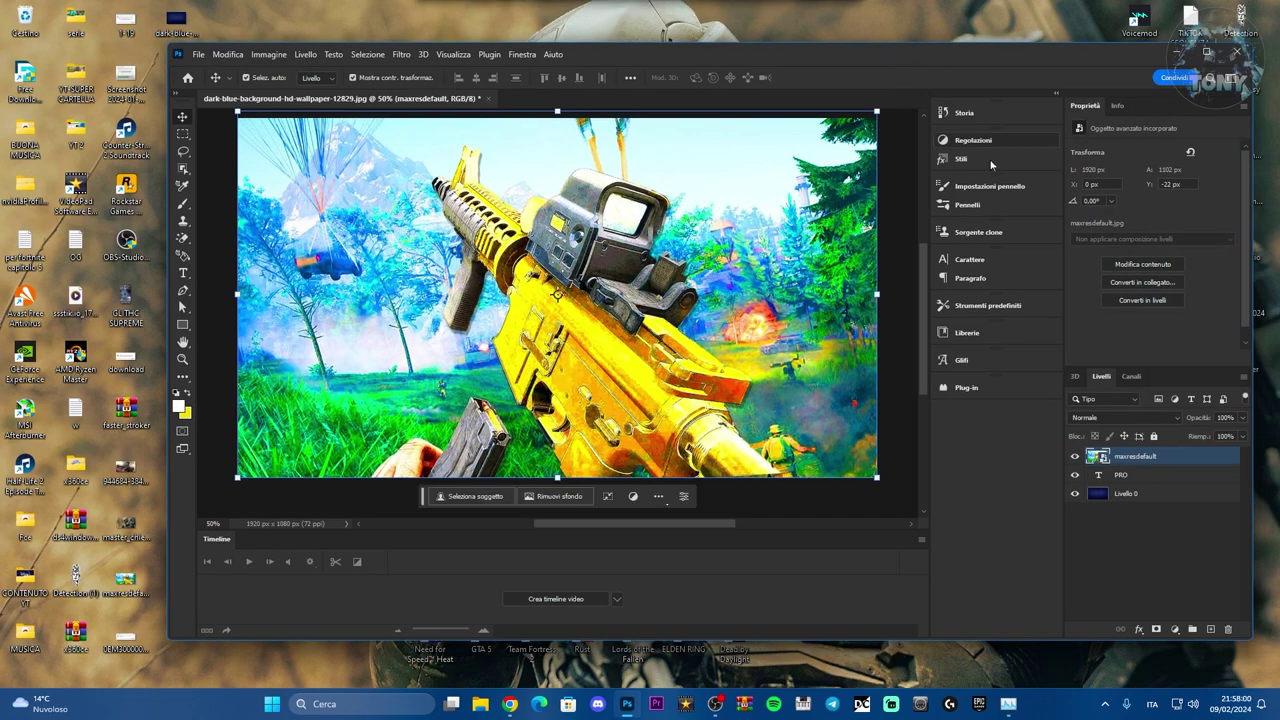
Switch between Livello 0 and the rifle layer, leaving the maxresdefault layer selected
left_click(1158, 516)
left_click(1184, 463)
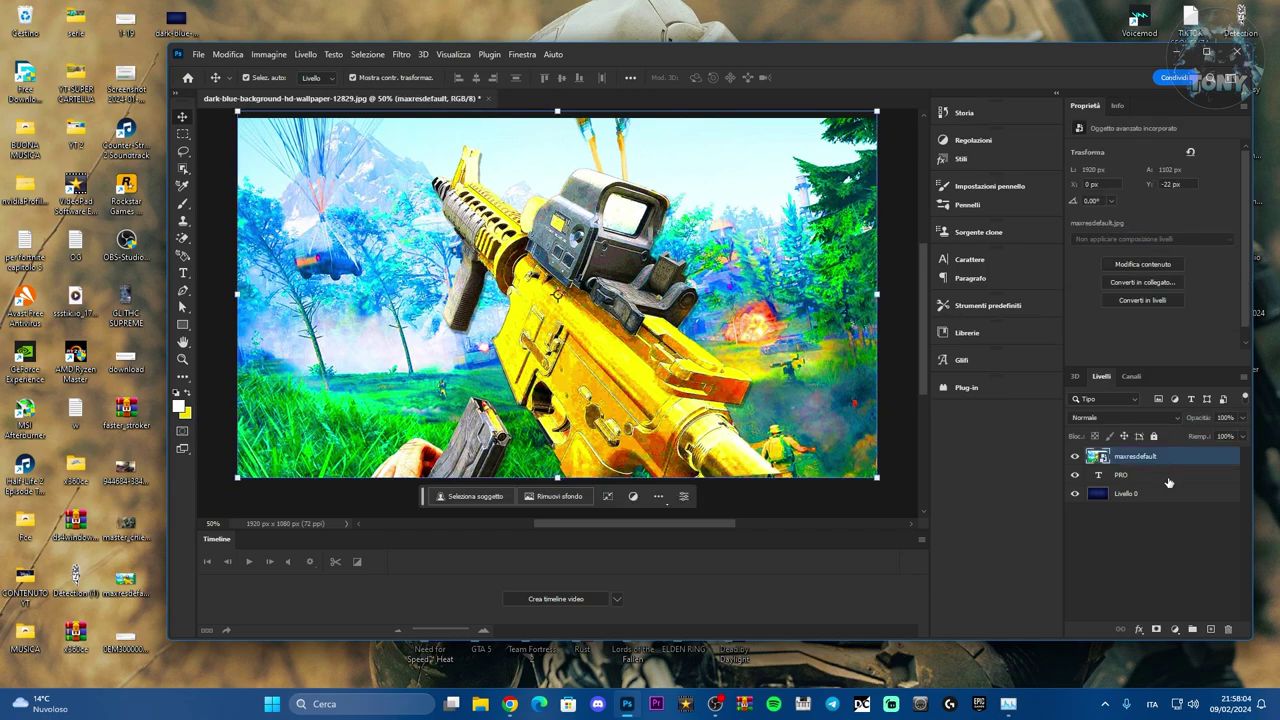
left_click(1156, 494)
left_click(1170, 460)
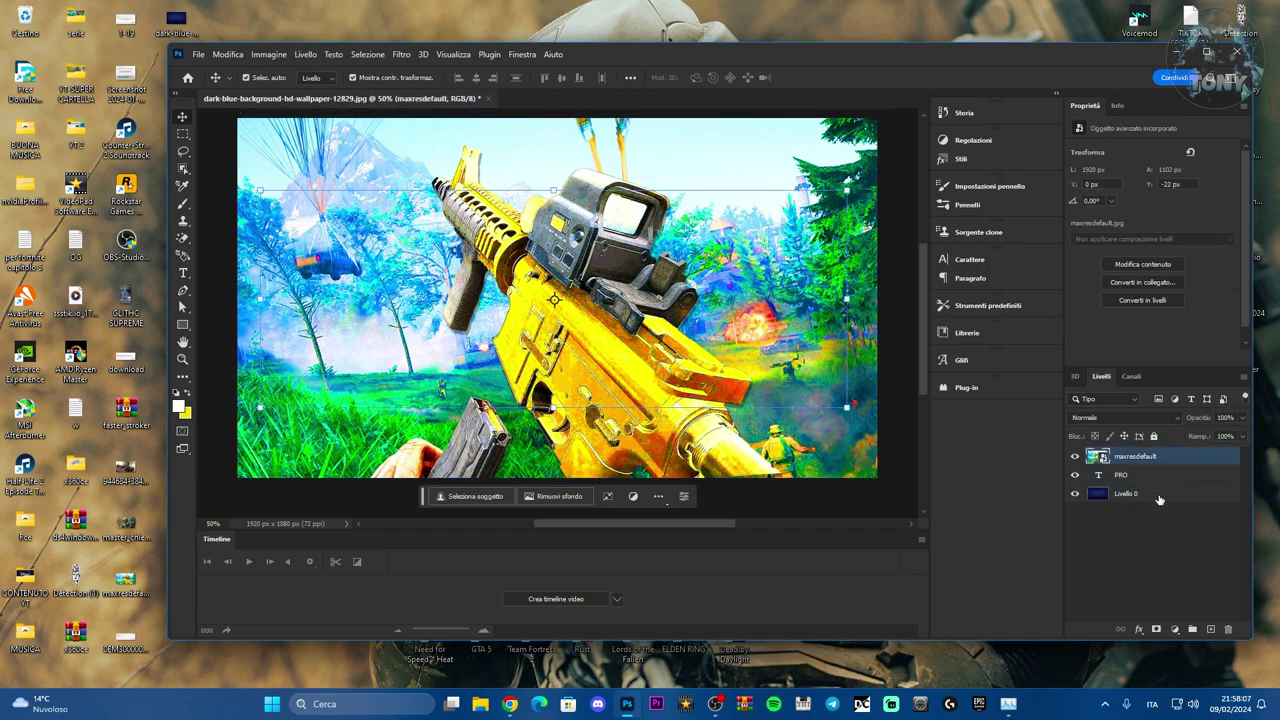
left_click(1158, 494)
left_click(1168, 461)
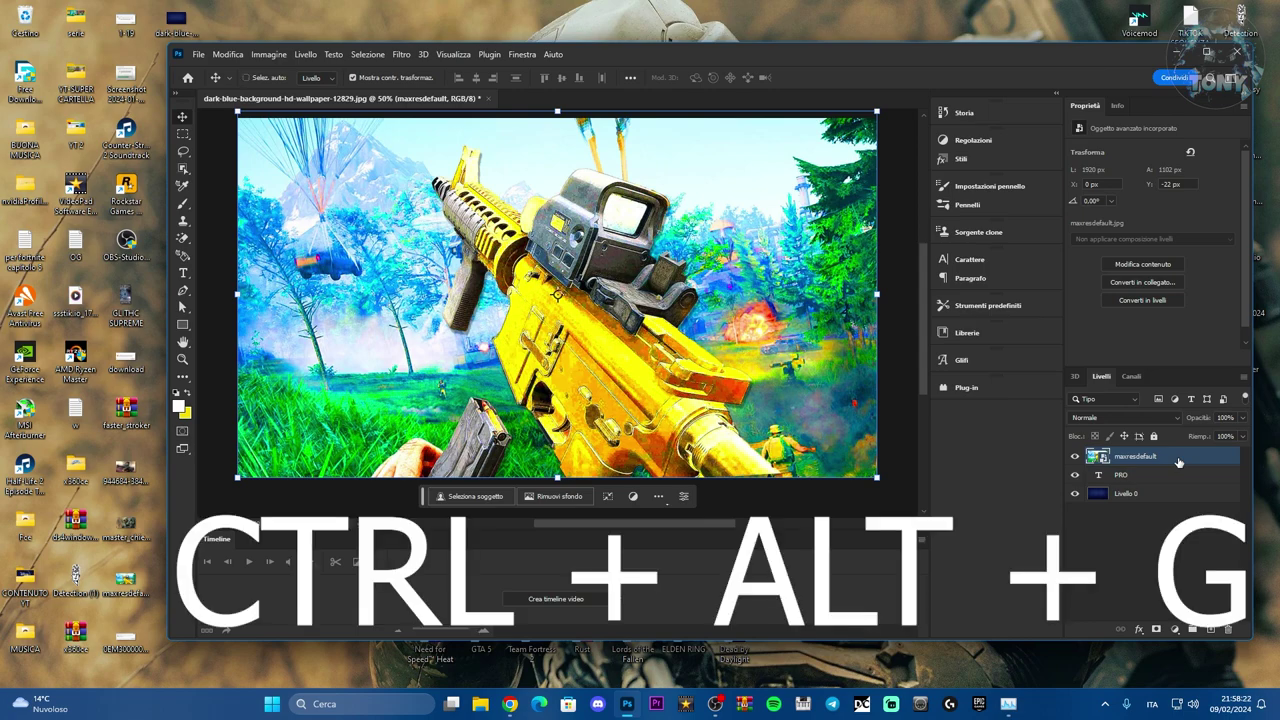
Clip the maxresdefault layer to the PRO text layer with Ctrl+Alt+G
key("ctrl+alt+g")
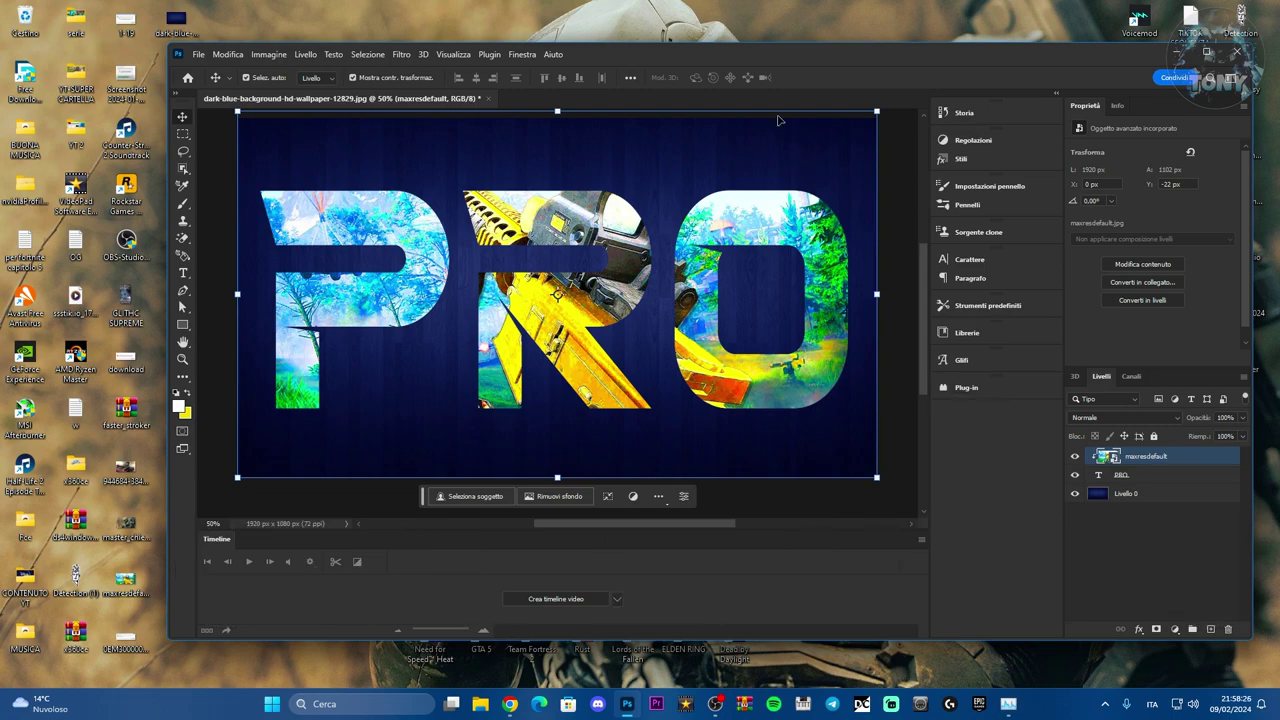
left_click_drag(778, 54, 802, 54)
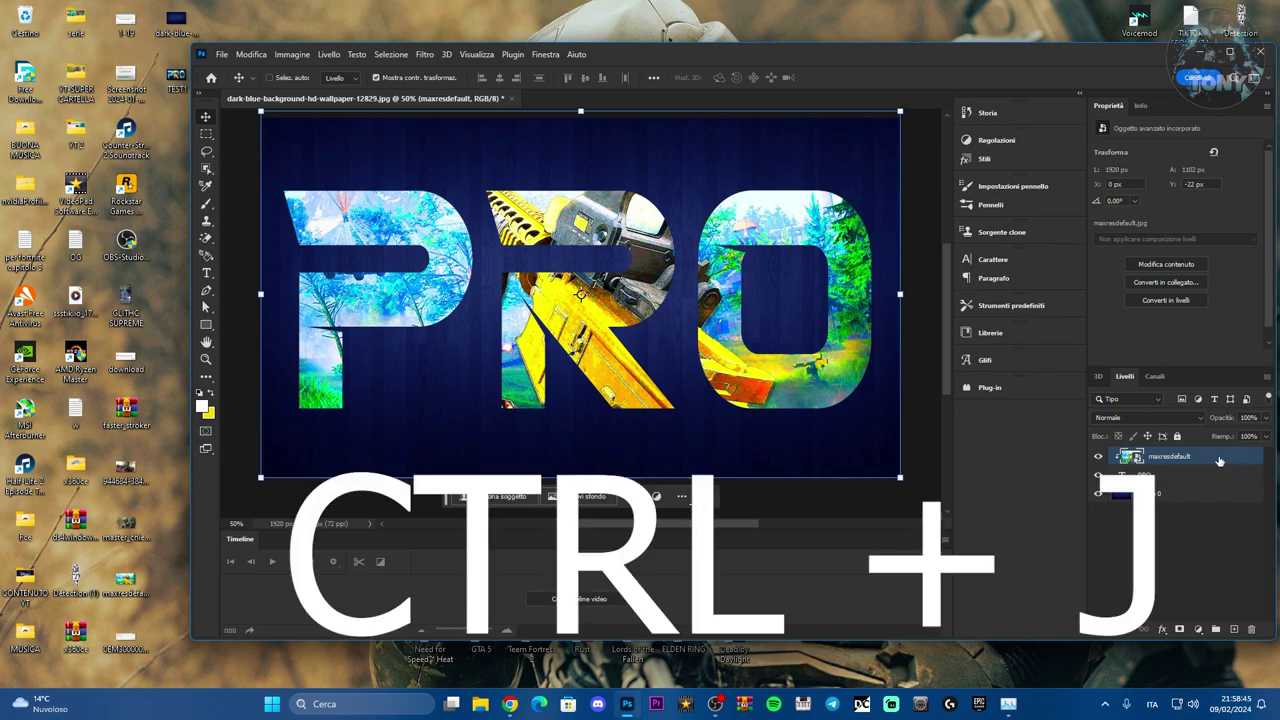
Duplicate the rifle layer as maxresdefault copia and pick the Lasso tool
key("ctrl+j")
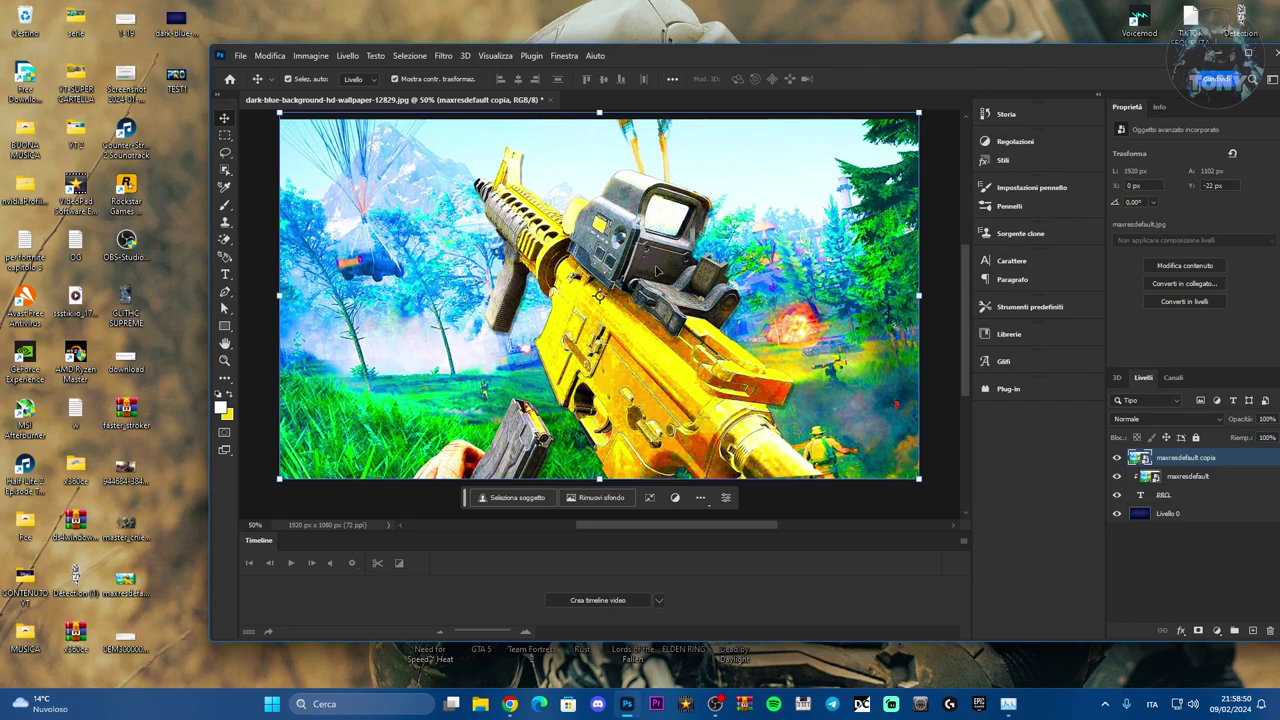
left_click(226, 153)
left_click(227, 155)
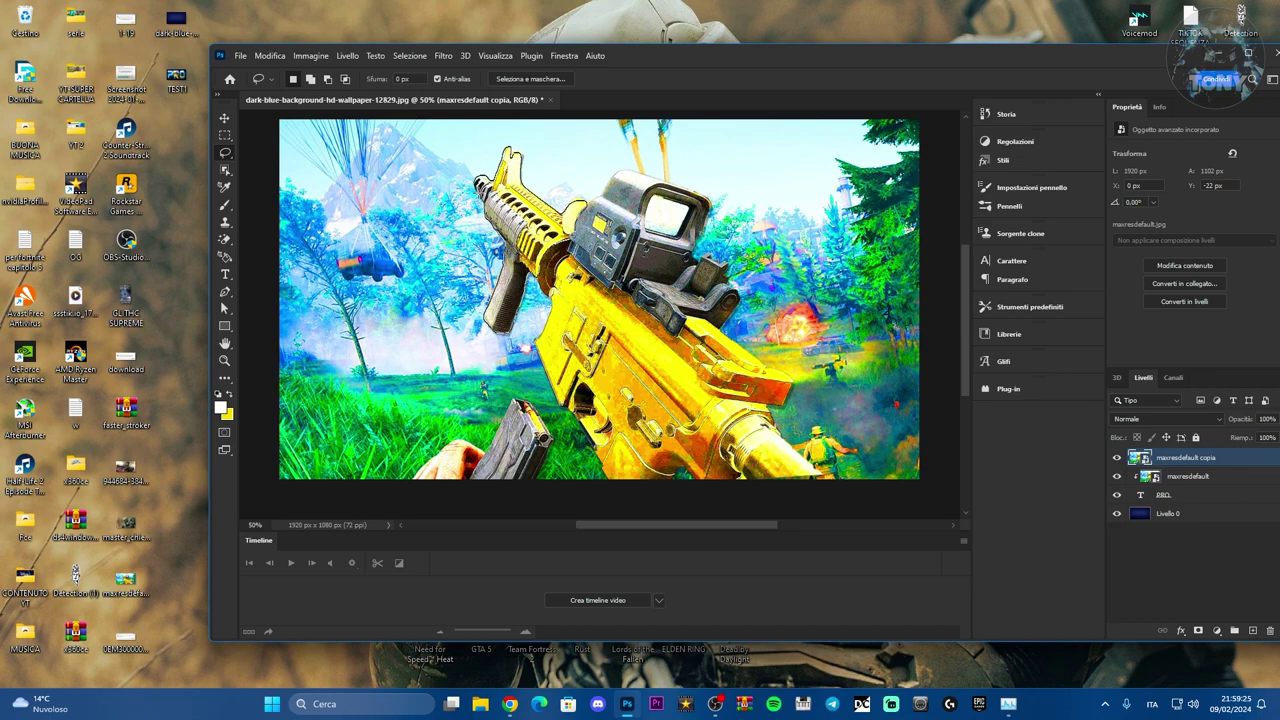
Lasso the rifle's upper part and add a layer mask to maxresdefault copia
left_click_drag(478, 186, 476, 192)
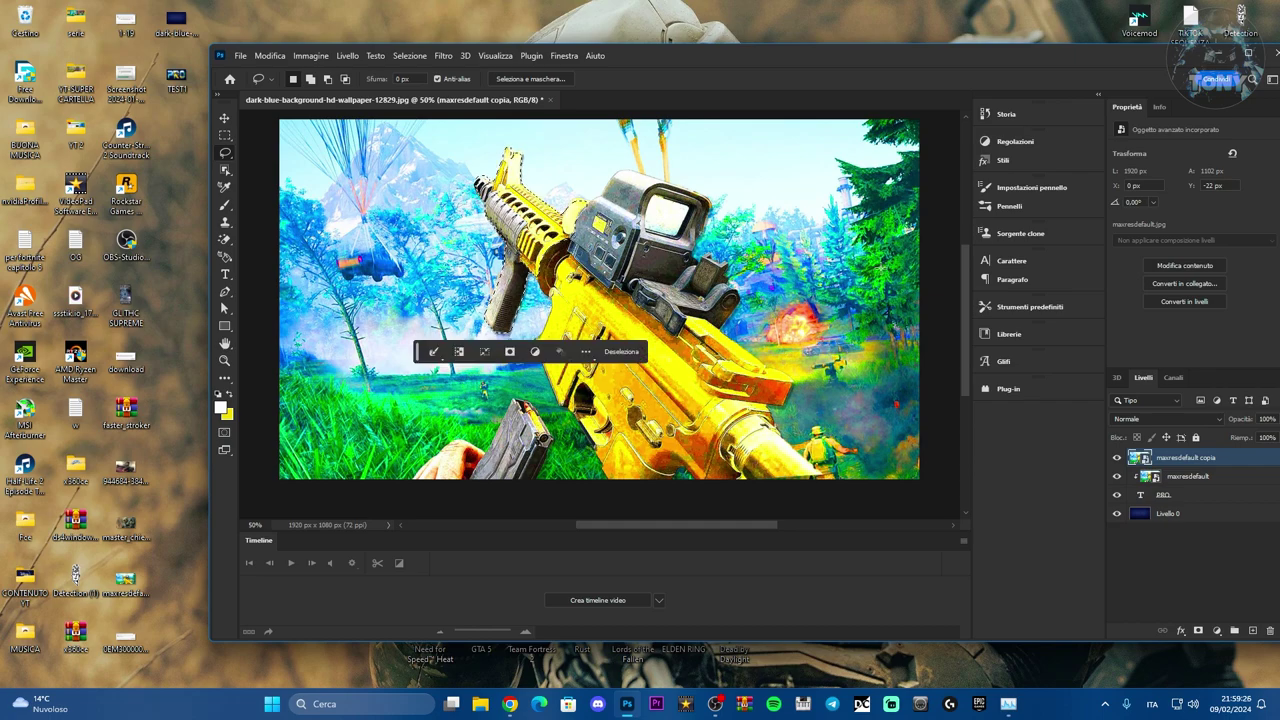
left_click_drag(881, 55, 731, 54)
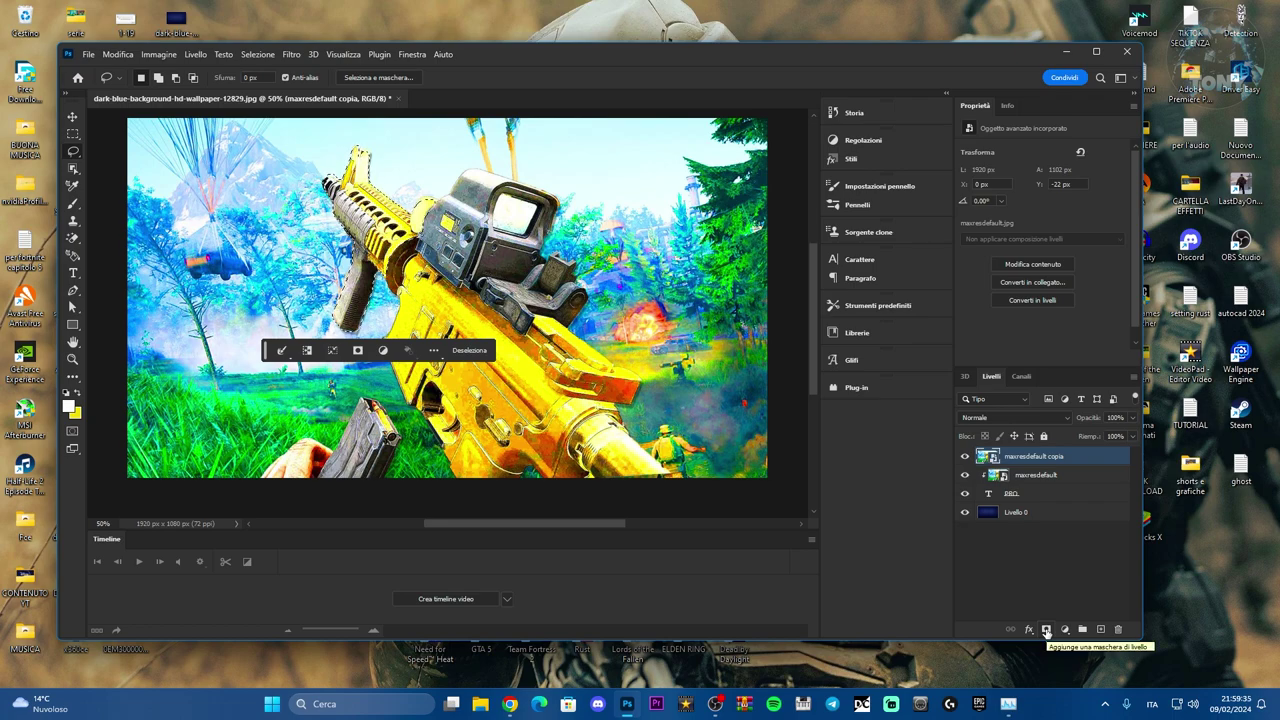
left_click(1046, 630)
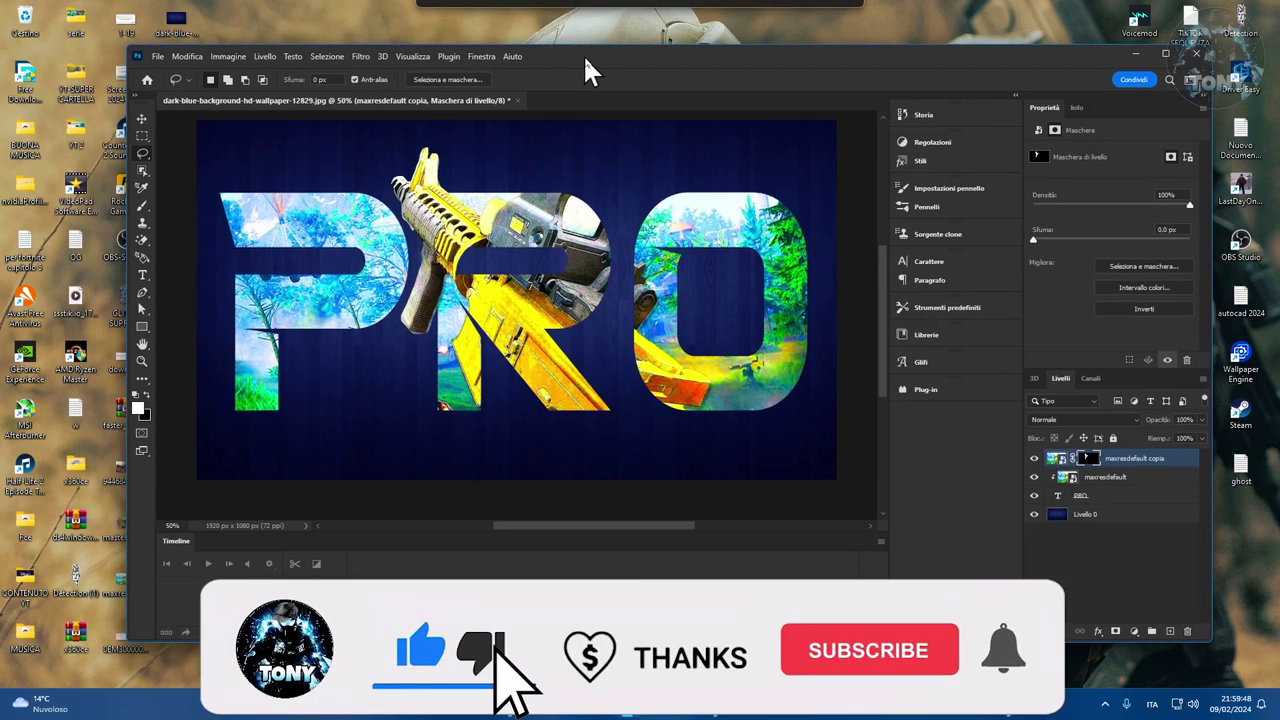
left_click_drag(518, 56, 614, 58)
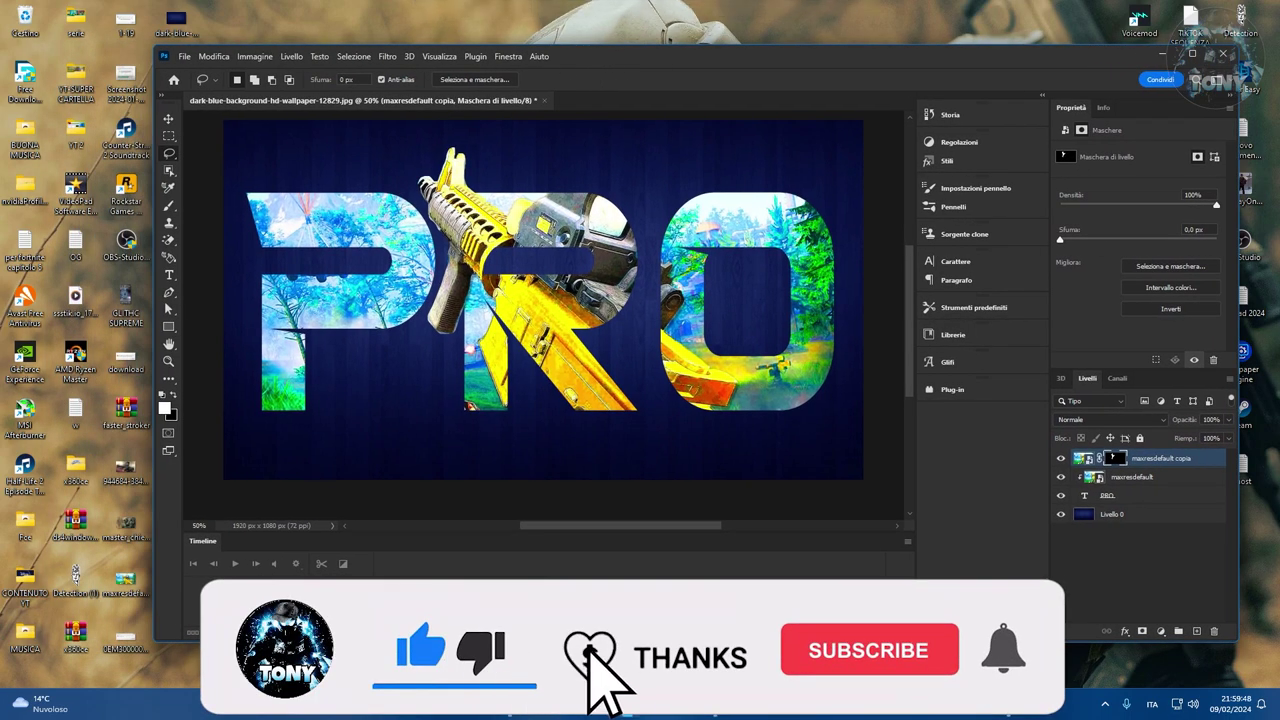
Export the artwork through File > Esporta > Esporta come as a 1920×1080 JPG
left_click(184, 57)
mouse_move(201, 290)
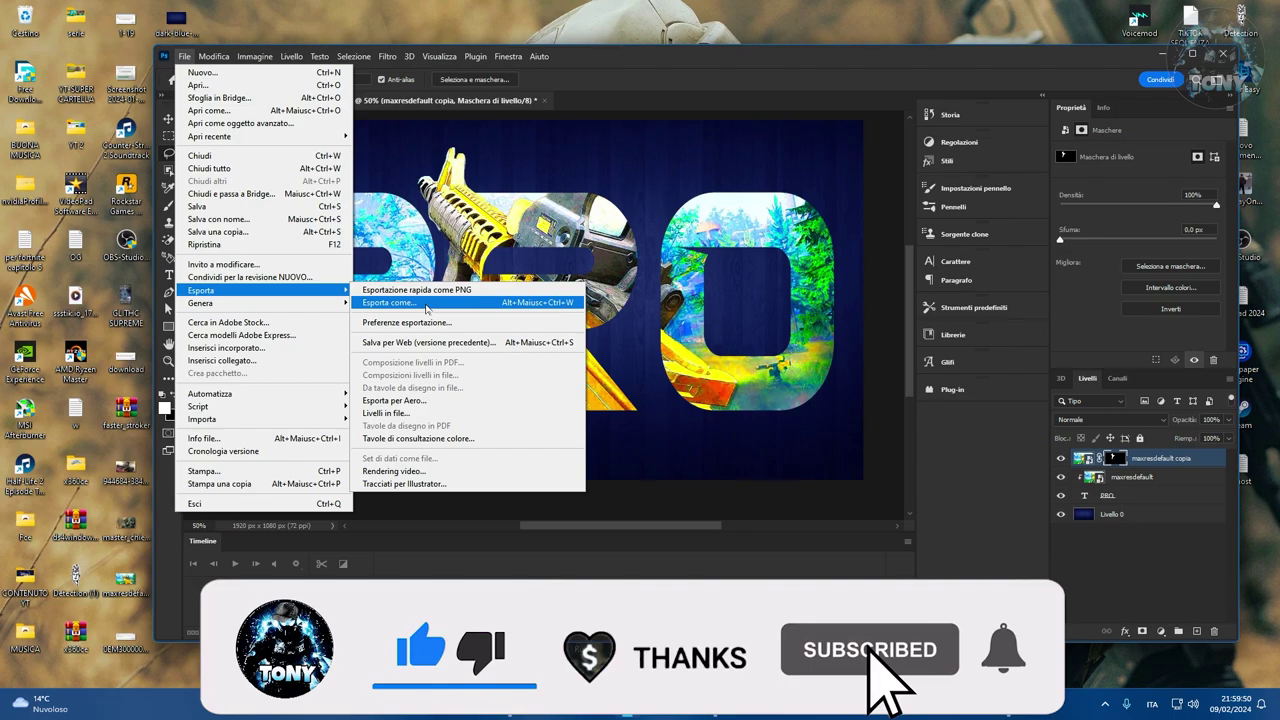
left_click(426, 303)
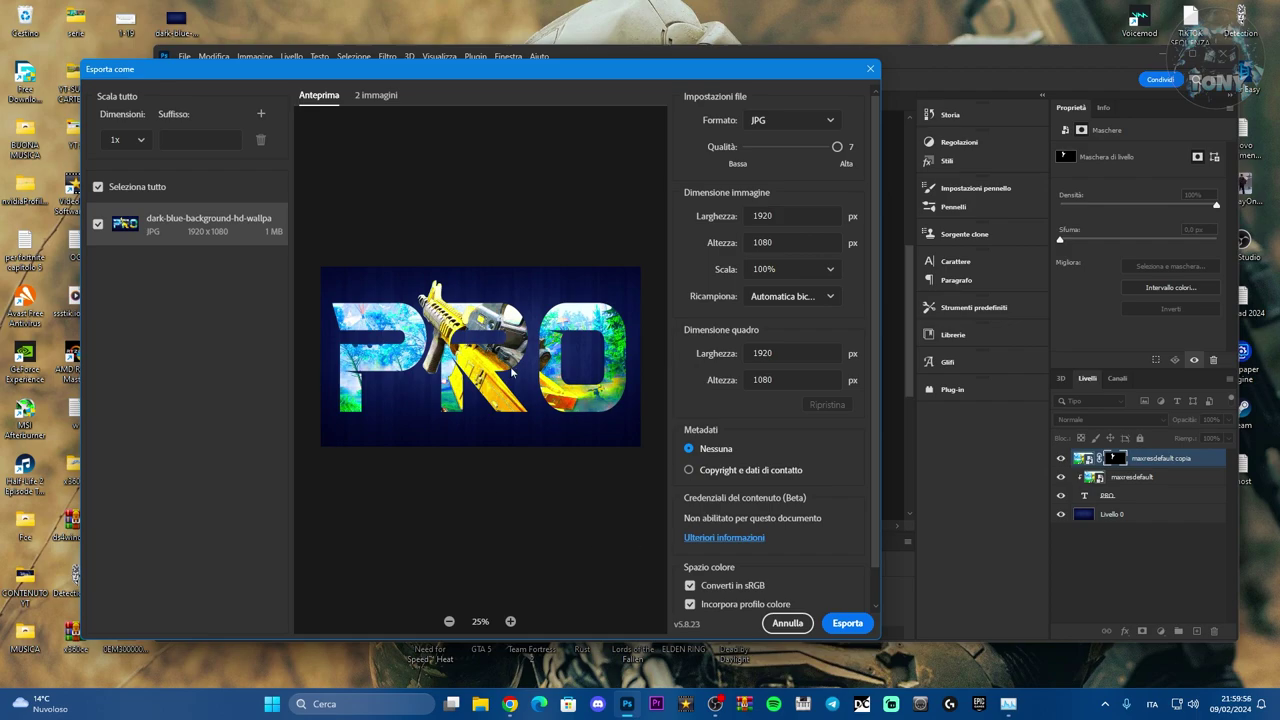
left_click(870, 68)
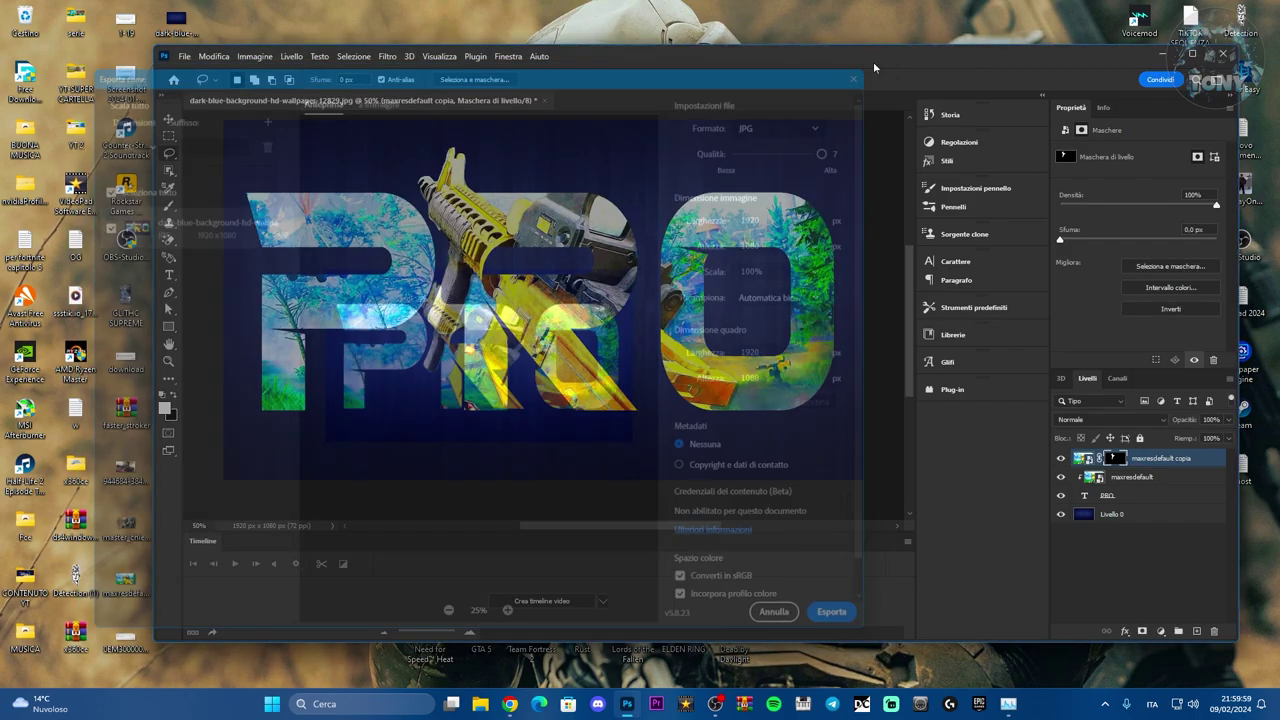
left_click_drag(857, 68, 823, 70)
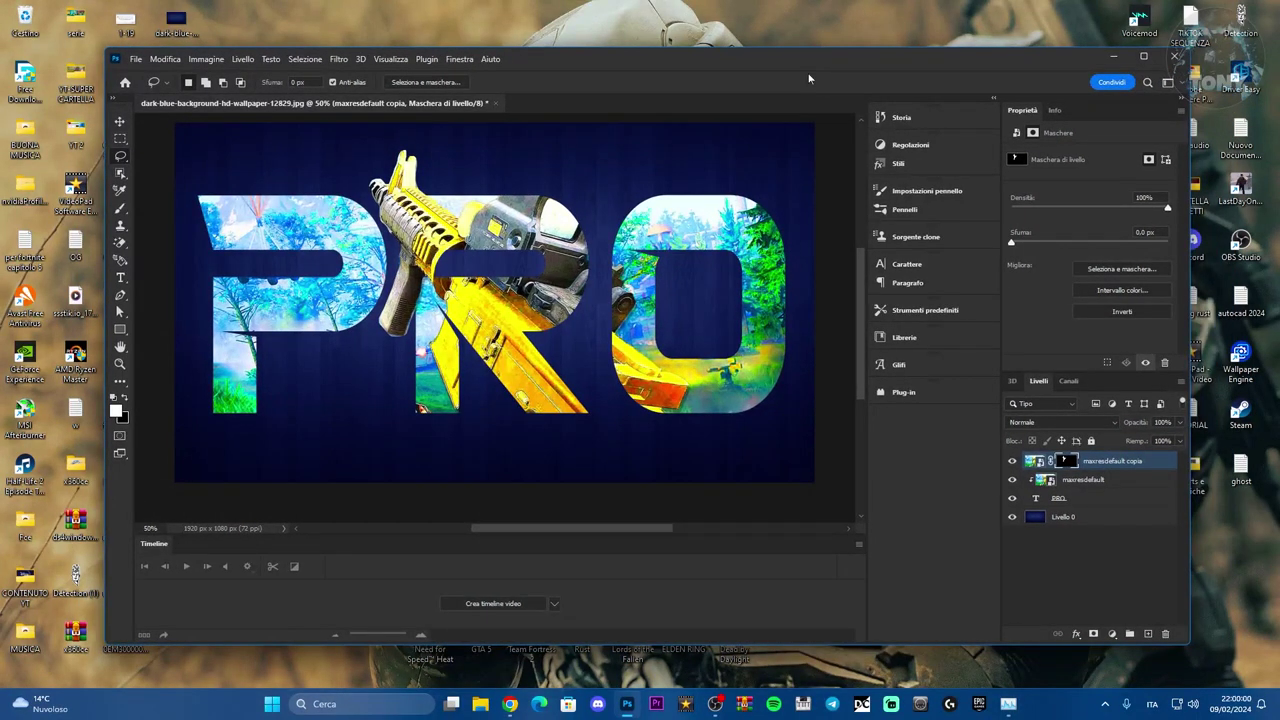